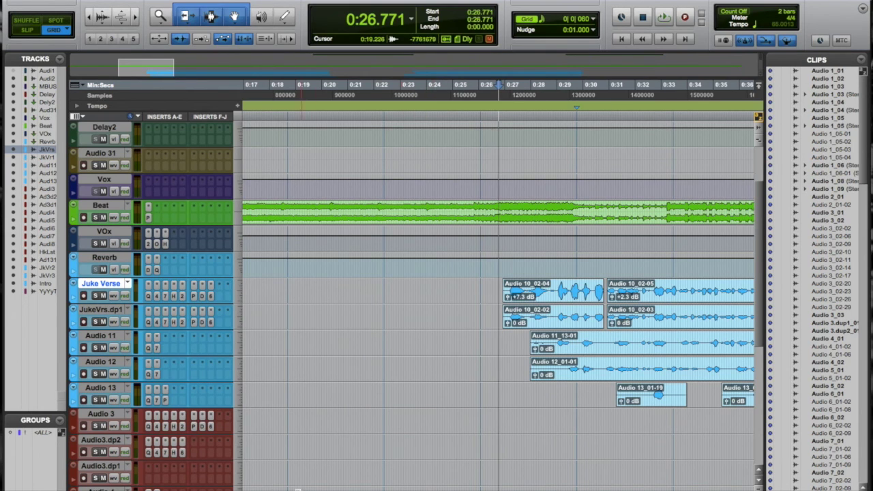
# Look over the arrangement of the Juke Verse vocal clips and their doubles along the edit timeline.
pyautogui.hscroll(5, 426, 399)
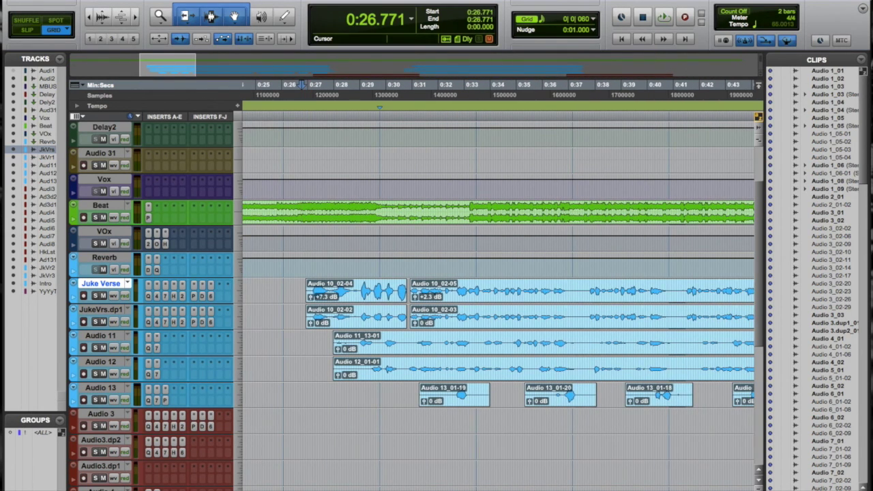
pyautogui.hscroll(1, 498, 307)
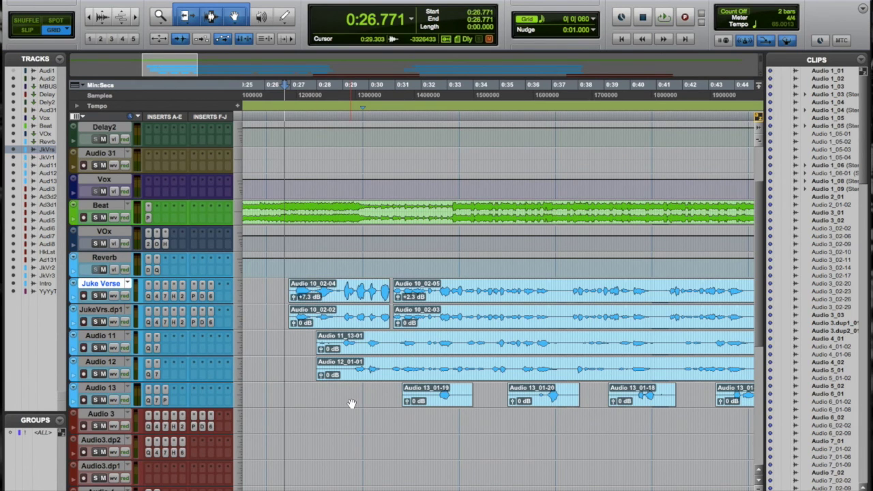
pyautogui.hotkey('ctrl', '[')
pyautogui.hscroll(-2, 351, 403)
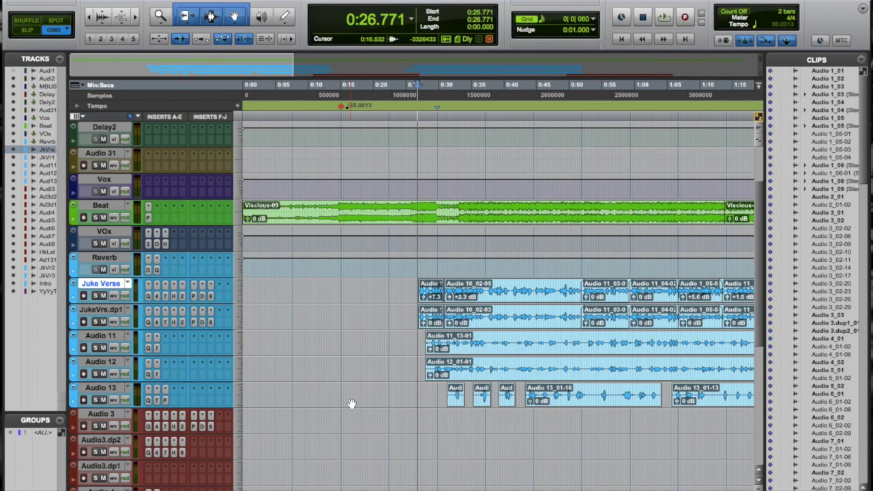
pyautogui.hscroll(-5, 351, 405)
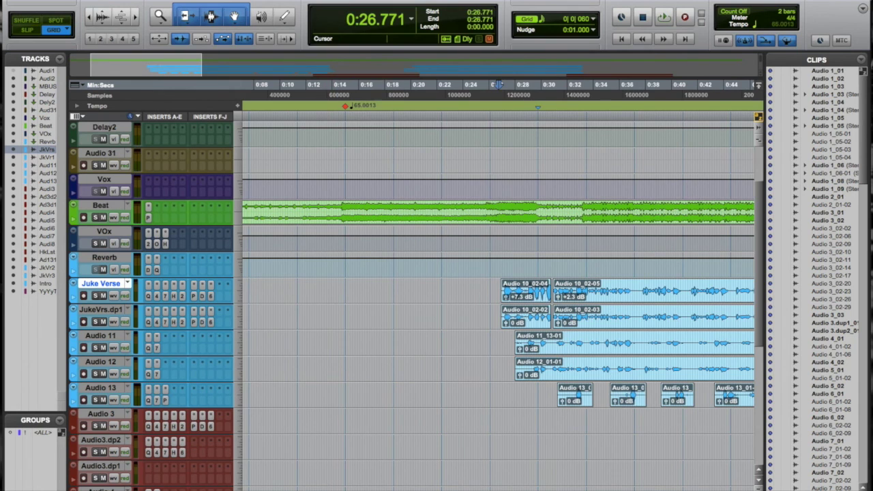
pyautogui.hscroll(6, 333, 457)
pyautogui.hscroll(2, 498, 341)
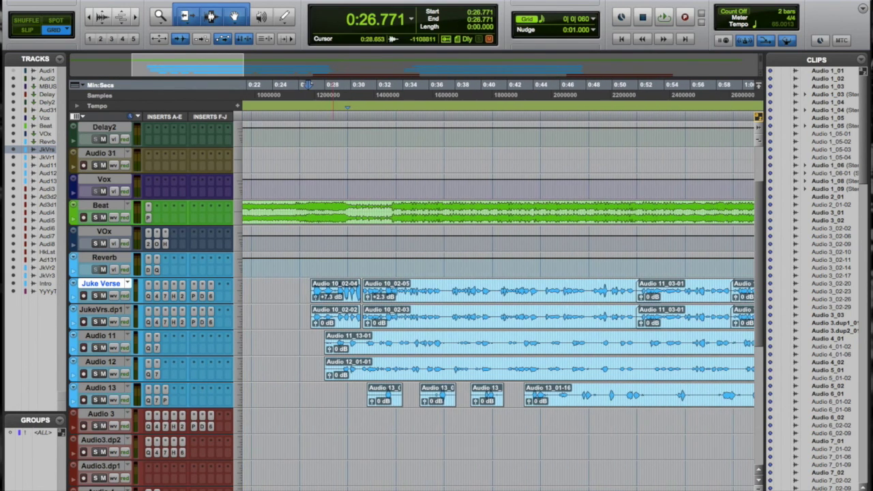
pyautogui.hscroll(1, 498, 341)
pyautogui.hscroll(1, 498, 341)
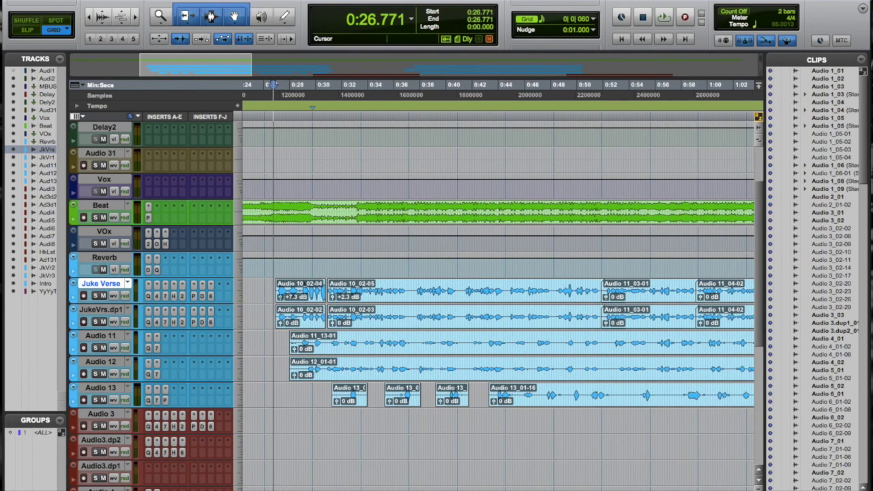
pyautogui.hscroll(1, 497, 341)
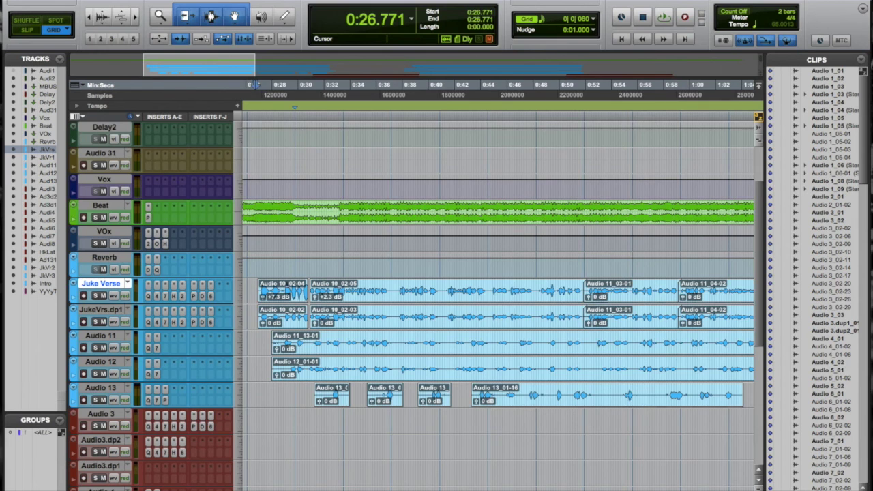
pyautogui.hscroll(-2, 498, 273)
# In the mixer, bypass the inserts and sends on JkVrs, JkVr1, Aud11 and Aud12, and solo the JkVrs track.
pyautogui.press('super+equal')
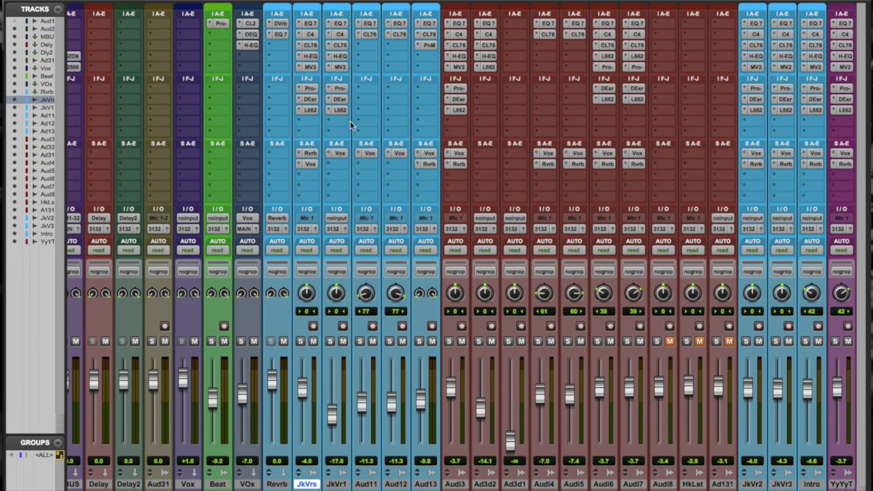
pyautogui.moveTo(317, 25); pyautogui.dragTo(403, 169)
pyautogui.click(300, 341)
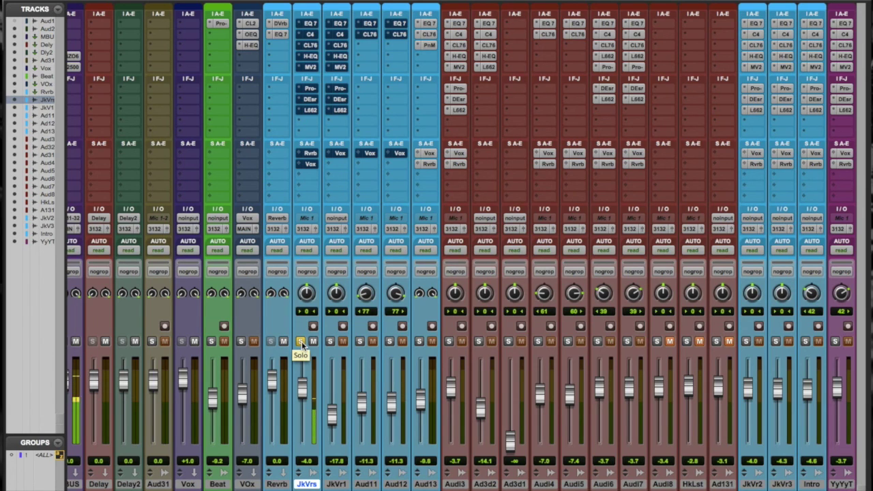
pyautogui.click(300, 341)
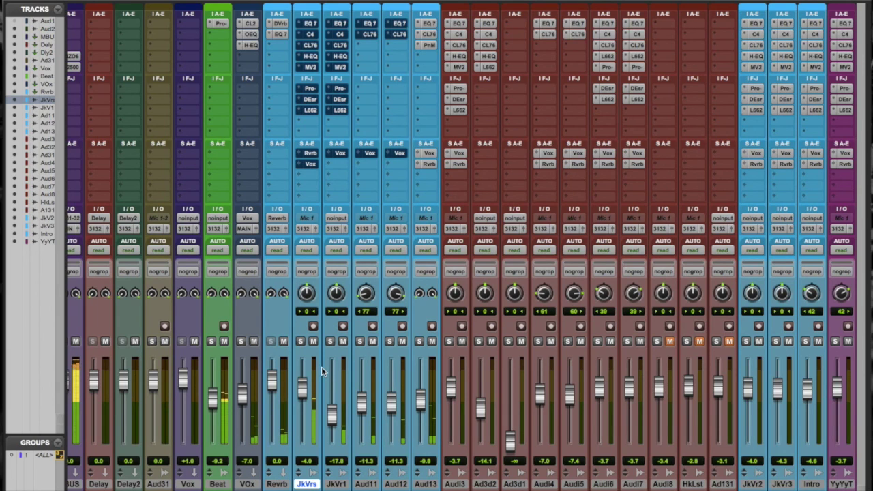
pyautogui.click(301, 341)
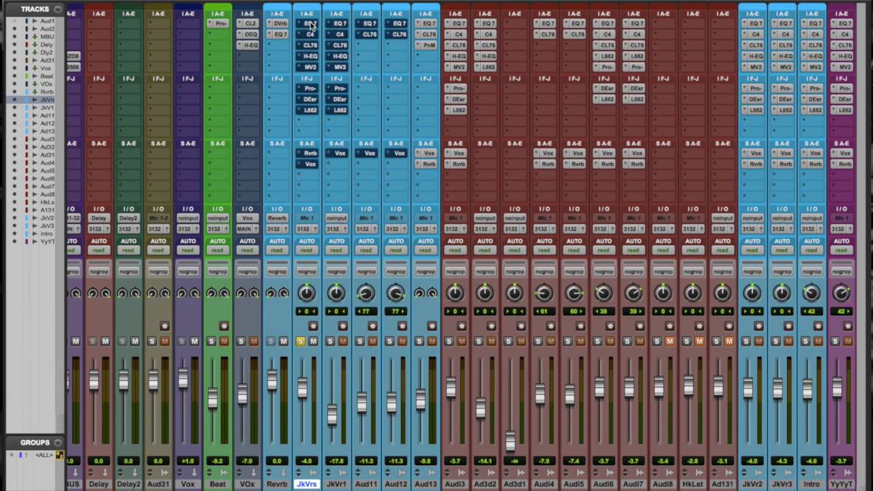
# Review the EQ3 7-Band and C4 settings on the Juke Verse track and take both inserts out of bypass.
pyautogui.click(310, 27)
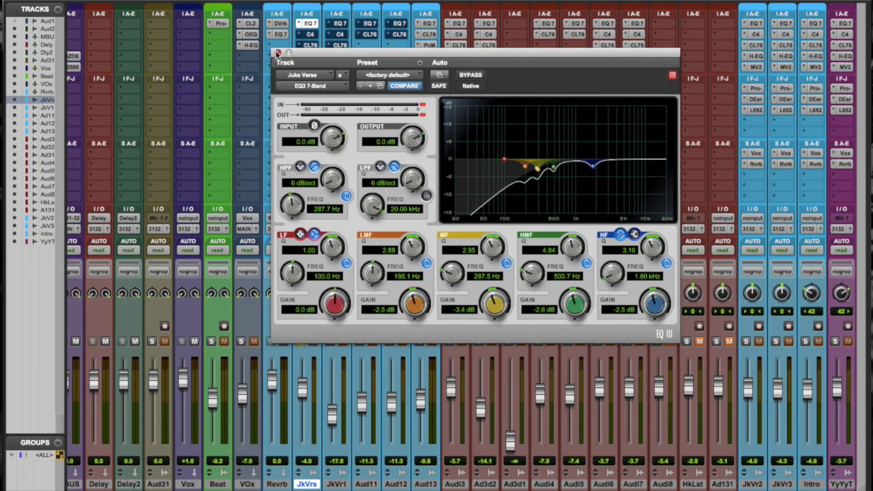
pyautogui.click(277, 53)
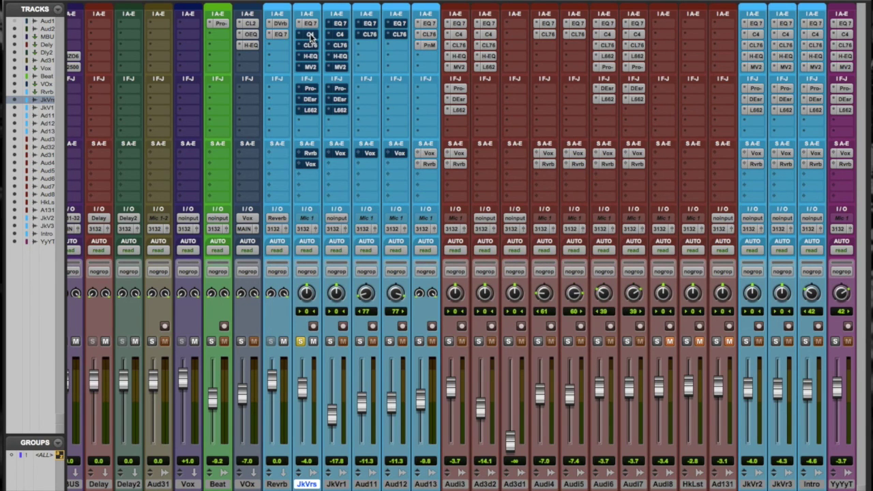
pyautogui.click(310, 34)
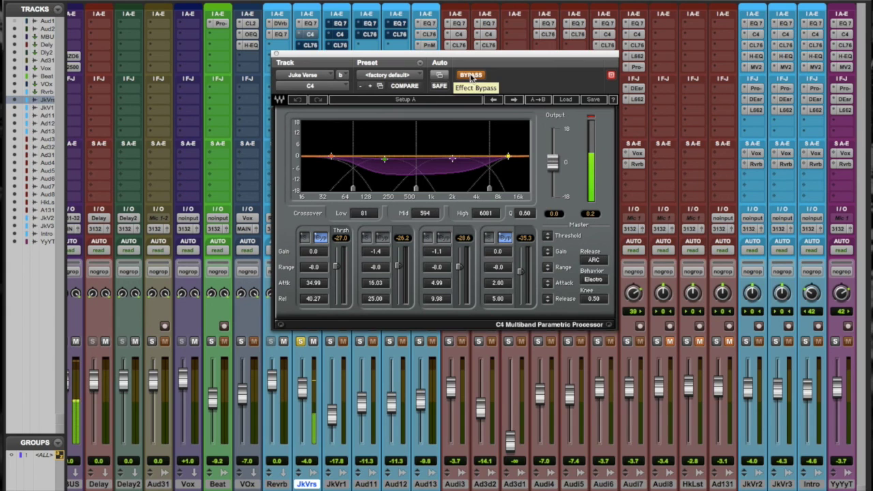
pyautogui.click(471, 76)
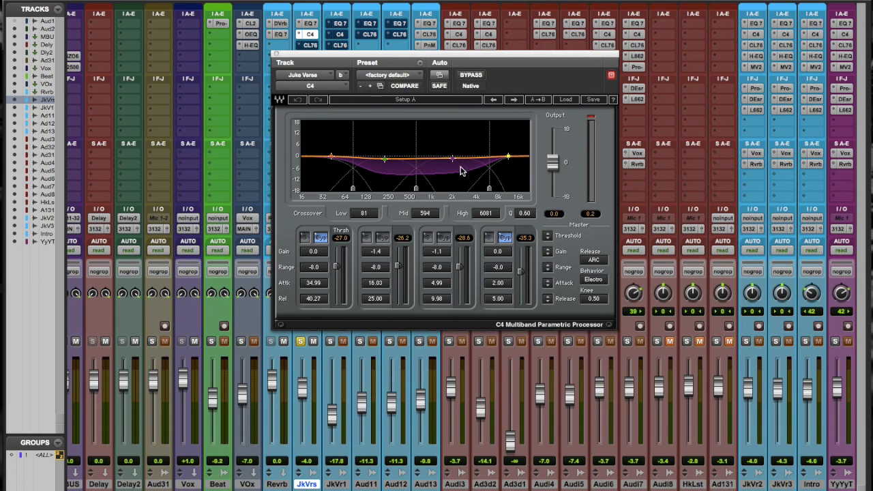
pyautogui.click(275, 54)
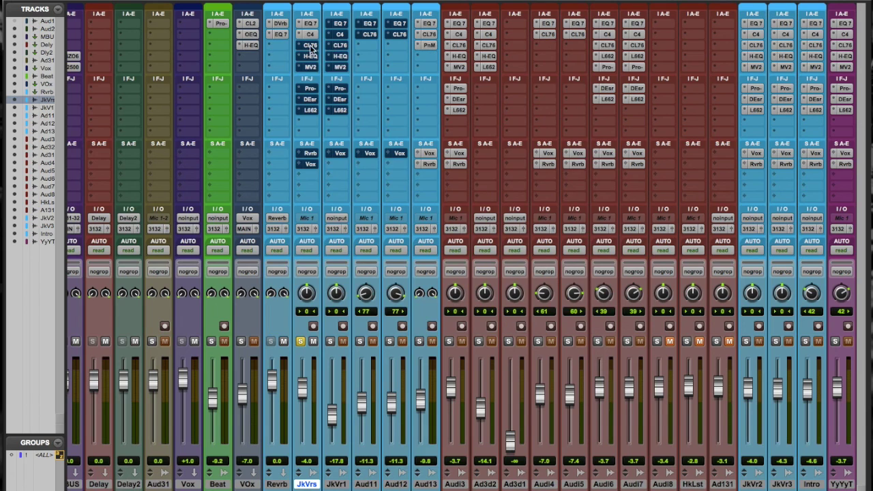
# Review and enable the CLA-76 compressor on the Juke Verse track, and solo the Beat track alongside it.
pyautogui.click(310, 46)
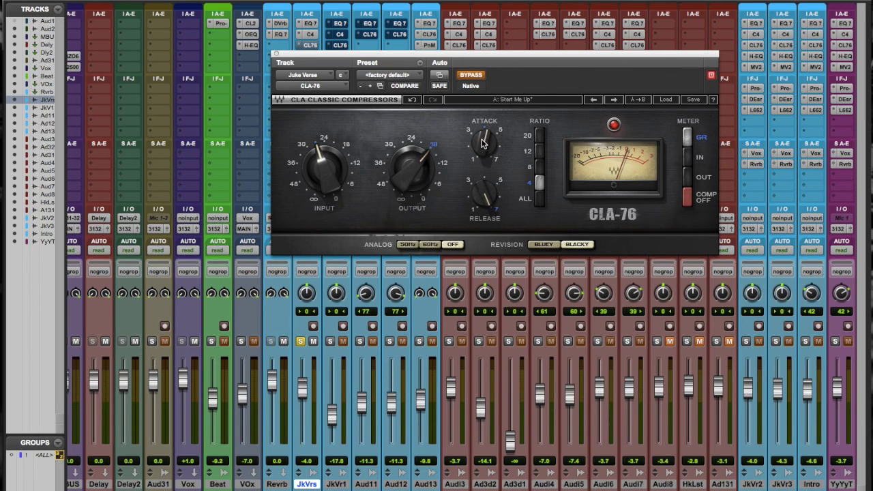
pyautogui.click(276, 55)
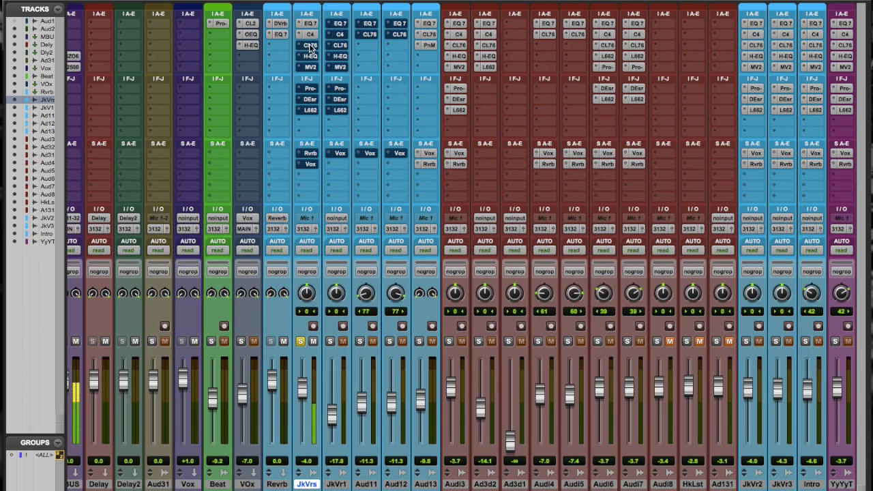
pyautogui.click(212, 341)
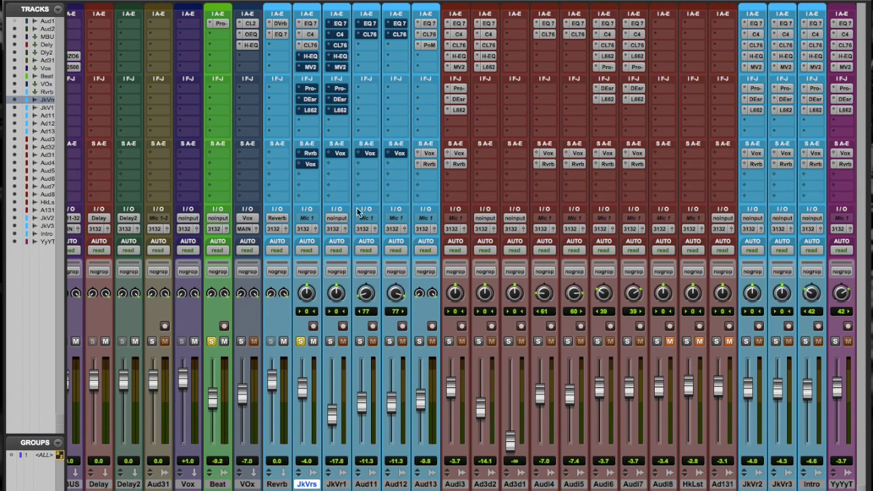
# Review the EQ3 7-Band, C4 and CLA-76 settings on the Juke Verse track one after another.
pyautogui.click(311, 25)
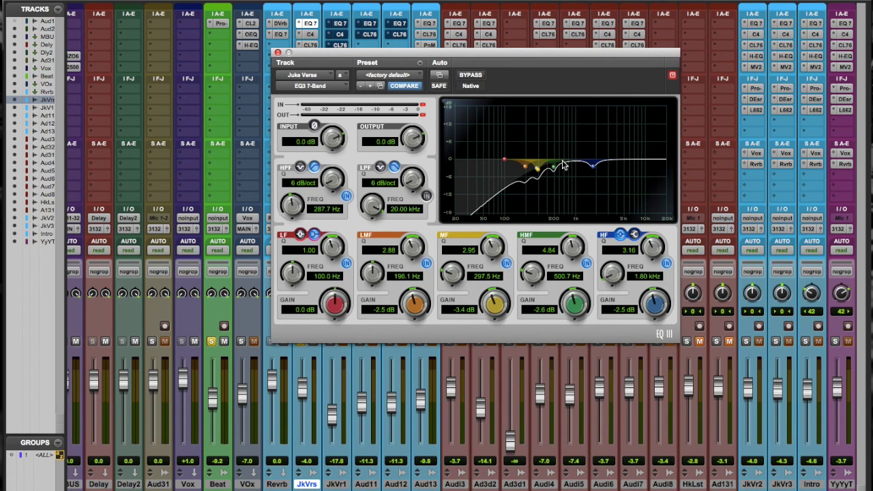
pyautogui.click(278, 53)
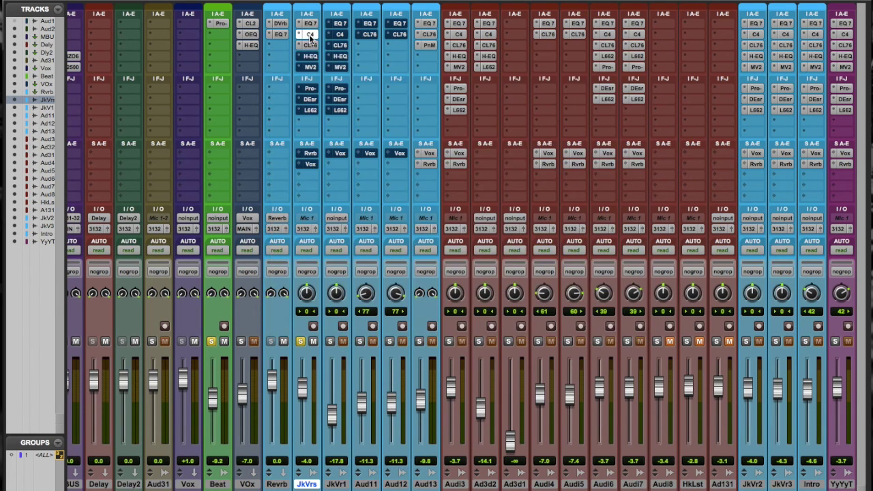
pyautogui.click(310, 34)
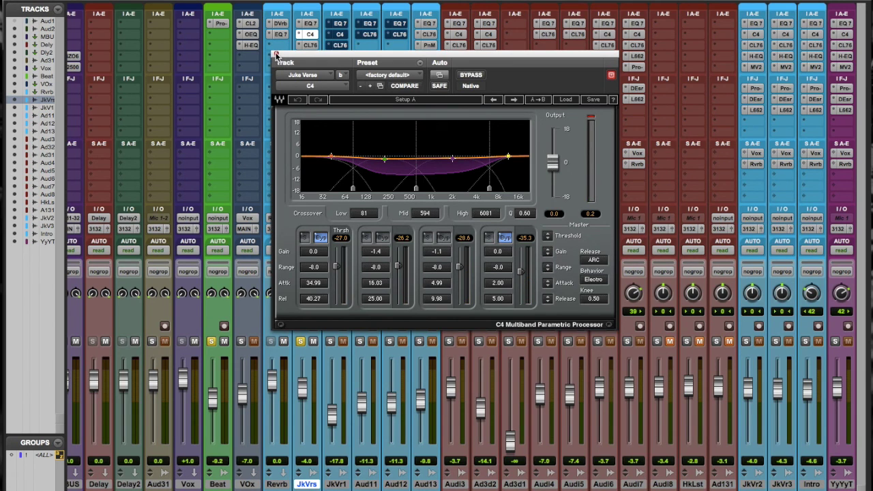
pyautogui.click(275, 54)
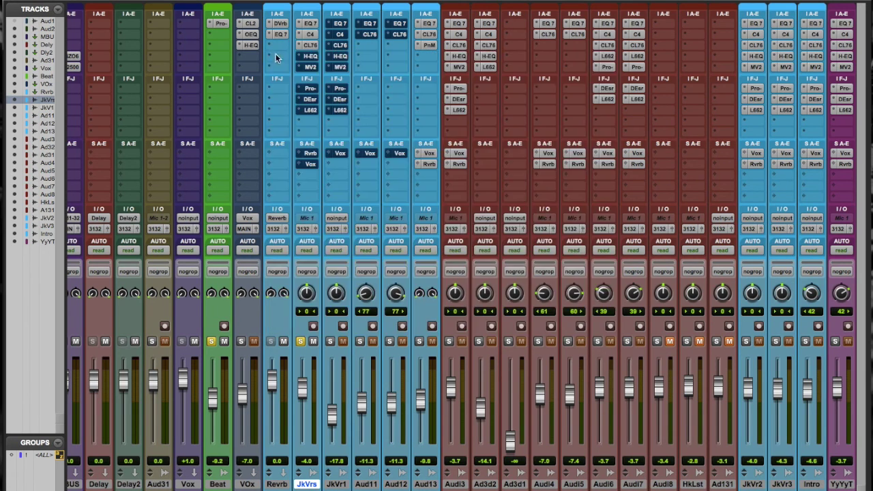
pyautogui.click(310, 45)
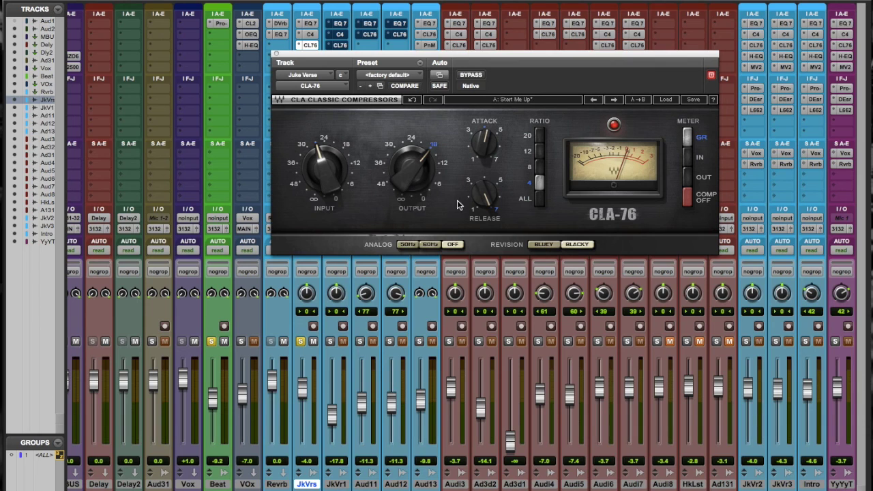
pyautogui.click(277, 54)
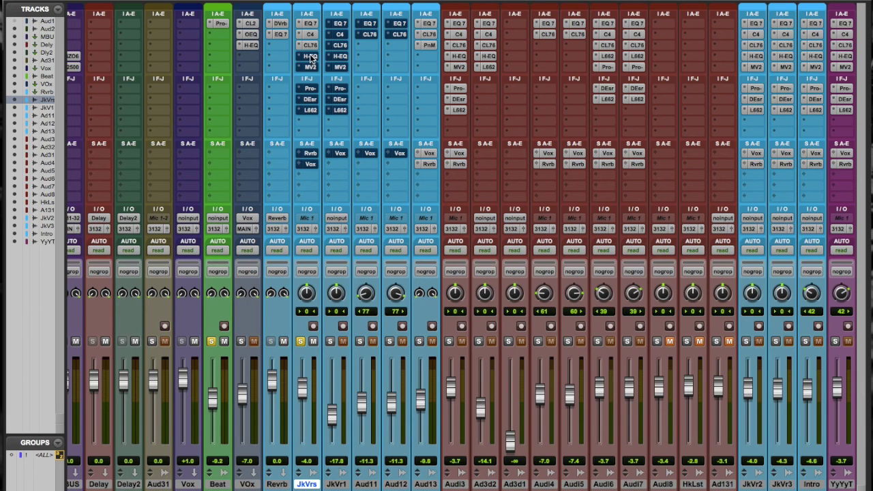
# Examine the H-EQ curve and band settings on the Juke Verse track.
pyautogui.click(309, 56)
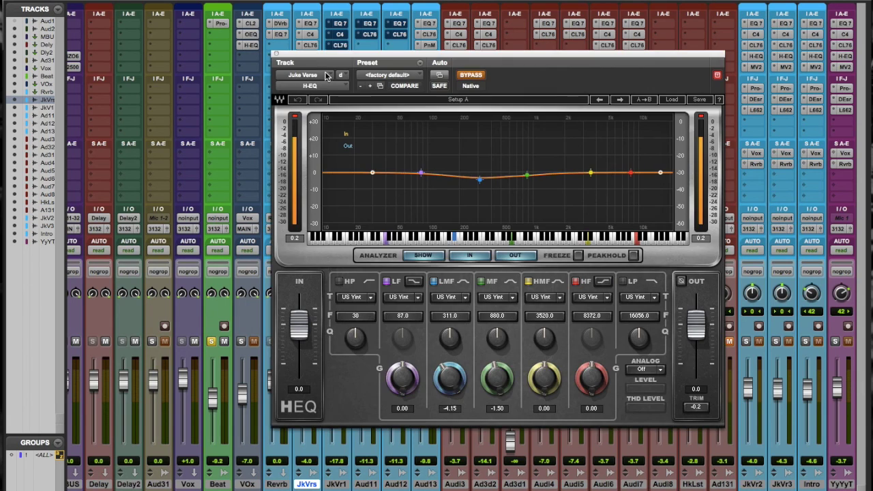
pyautogui.moveTo(295, 58); pyautogui.dragTo(374, 43)
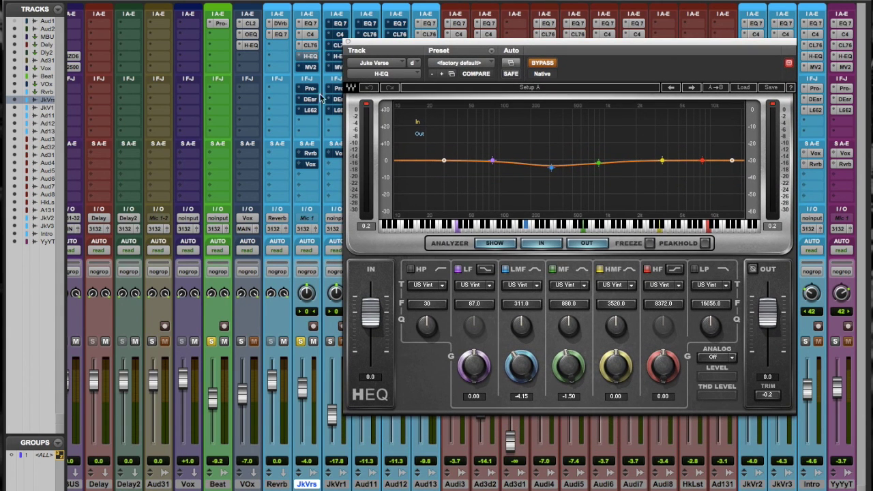
pyautogui.moveTo(553, 51); pyautogui.dragTo(480, 67)
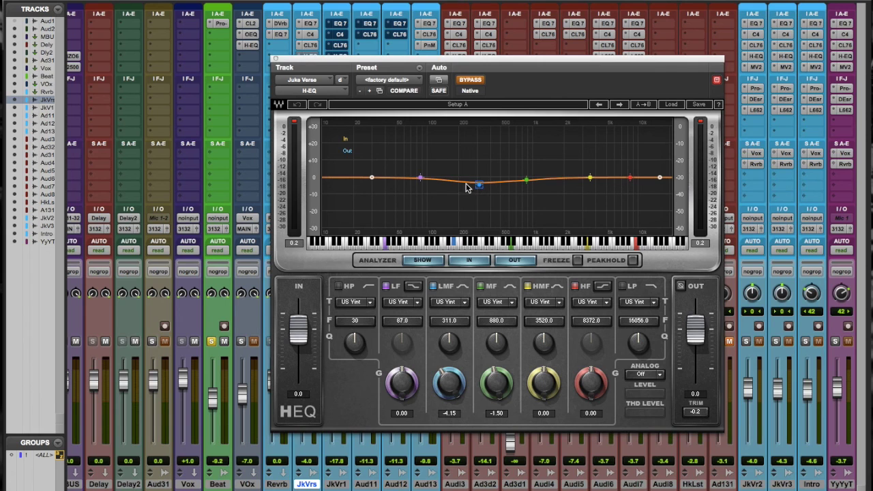
pyautogui.click(273, 59)
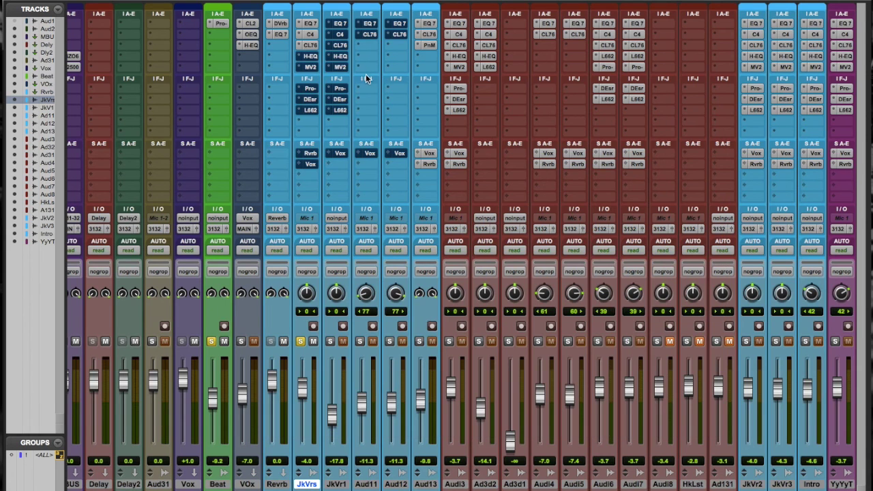
# Toggle the H-EQ bypass on the Juke Verse track to compare the sound, leaving the insert enabled.
pyautogui.keyDown('ctrl'); pyautogui.keyDown('super'); pyautogui.click(310, 57); pyautogui.keyUp('super'); pyautogui.keyUp('ctrl')
pyautogui.keyDown('ctrl'); pyautogui.keyDown('super'); pyautogui.click(311, 57); pyautogui.keyUp('super'); pyautogui.keyUp('ctrl')
pyautogui.keyDown('ctrl'); pyautogui.keyDown('super'); pyautogui.click(311, 57); pyautogui.keyUp('super'); pyautogui.keyUp('ctrl')
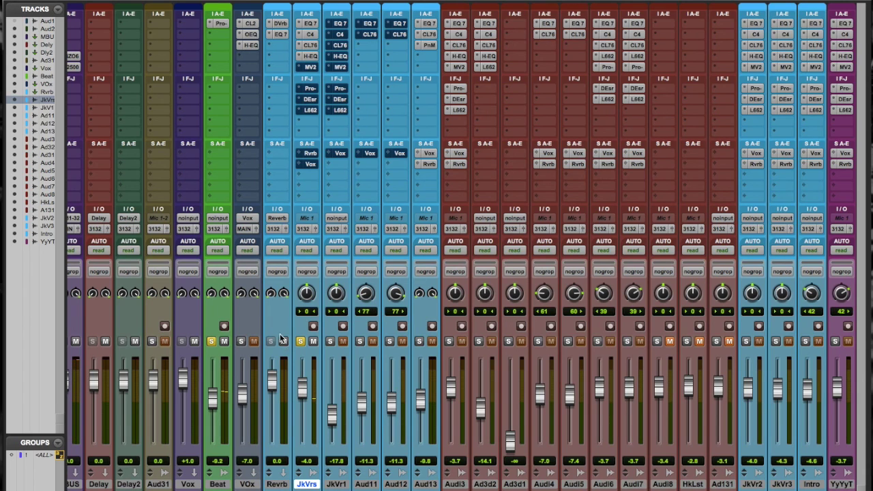
pyautogui.click(312, 56)
pyautogui.press('super+w')
# Review the MV2 levels against the H-EQ on the Juke Verse track, and take the MV2 insert out of bypass.
pyautogui.click(311, 68)
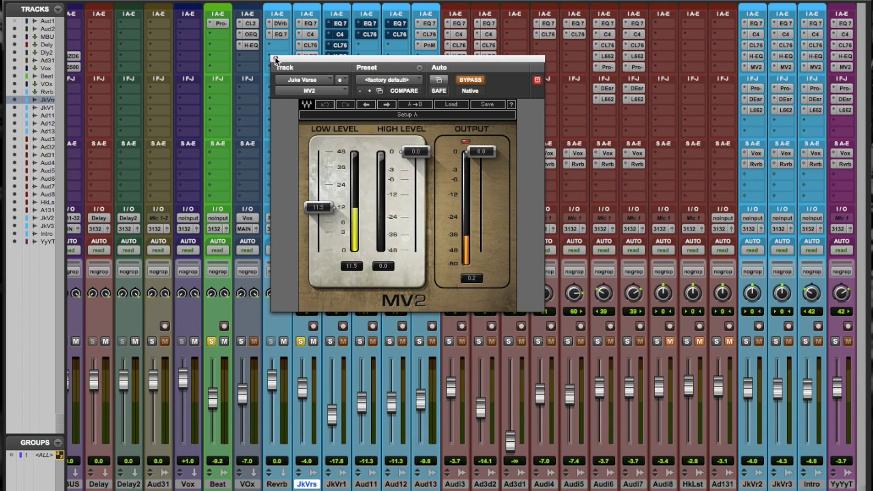
pyautogui.click(275, 59)
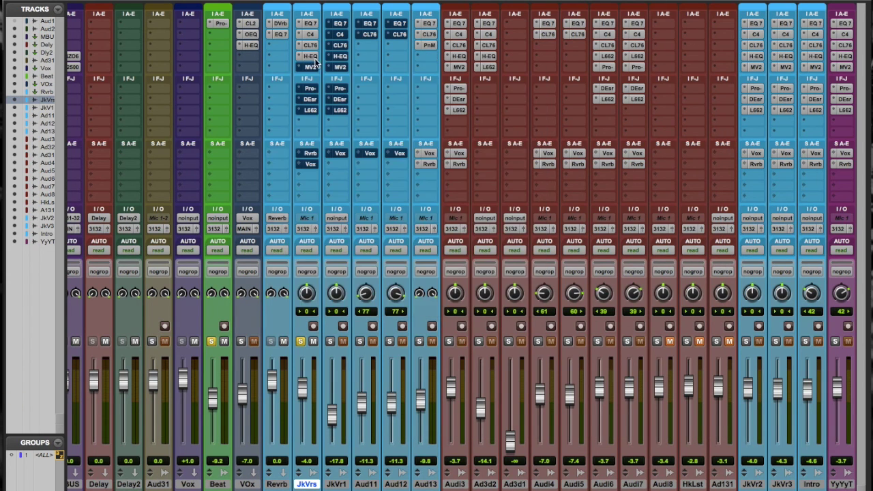
pyautogui.click(314, 57)
pyautogui.click(276, 59)
pyautogui.click(311, 68)
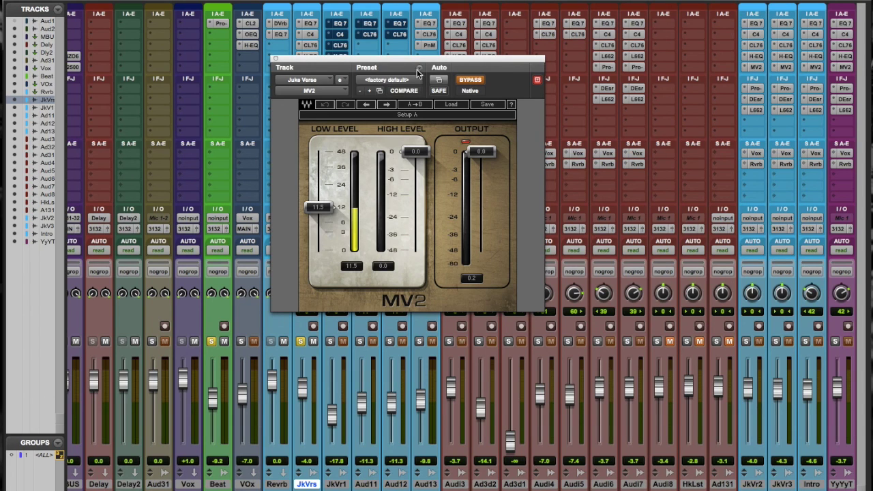
pyautogui.click(276, 59)
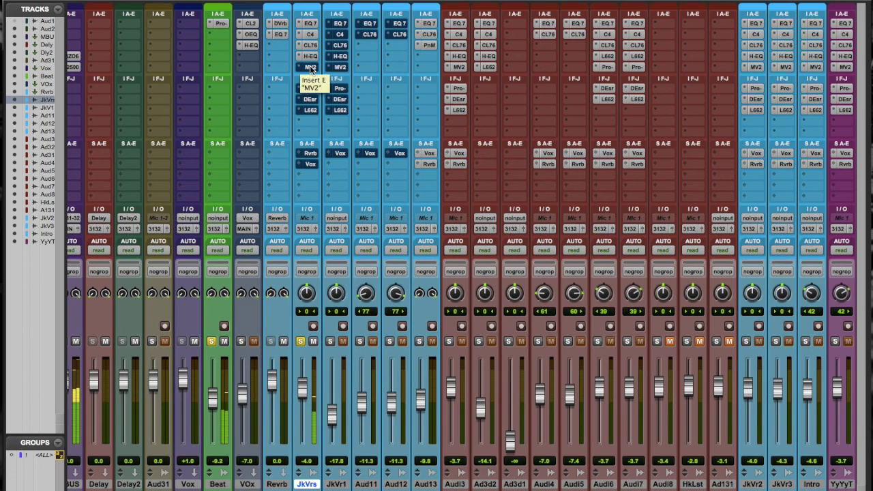
pyautogui.keyDown('ctrl'); pyautogui.keyDown('super'); pyautogui.click(310, 68); pyautogui.keyUp('super'); pyautogui.keyUp('ctrl')
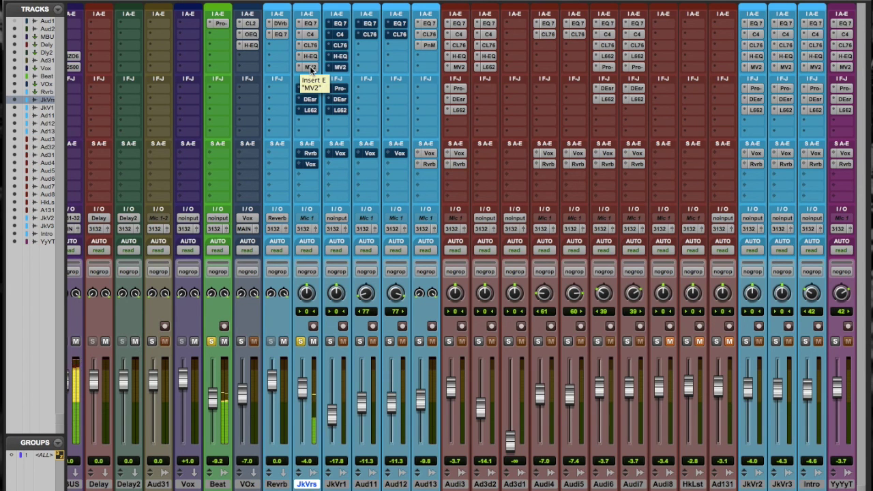
# Listen to the Juke Verse track with the MV2 insert and review its low level, high level and output settings.
pyautogui.press('super+equal')
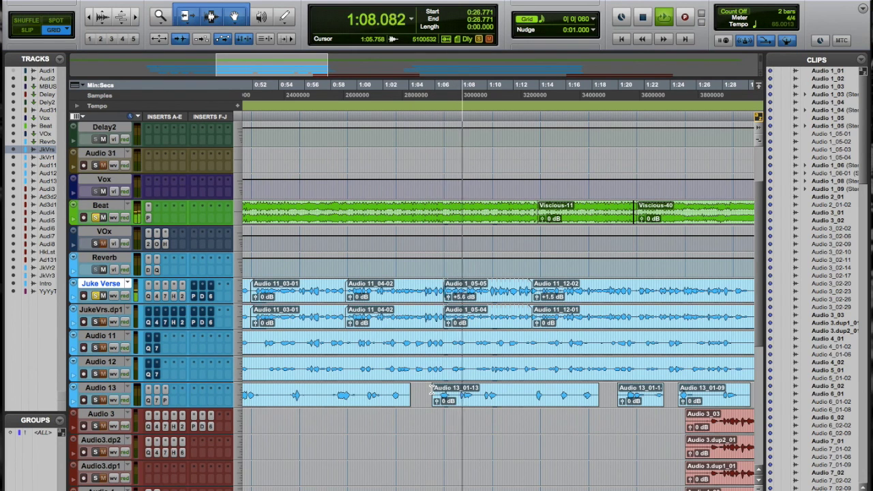
pyautogui.press('super+equal')
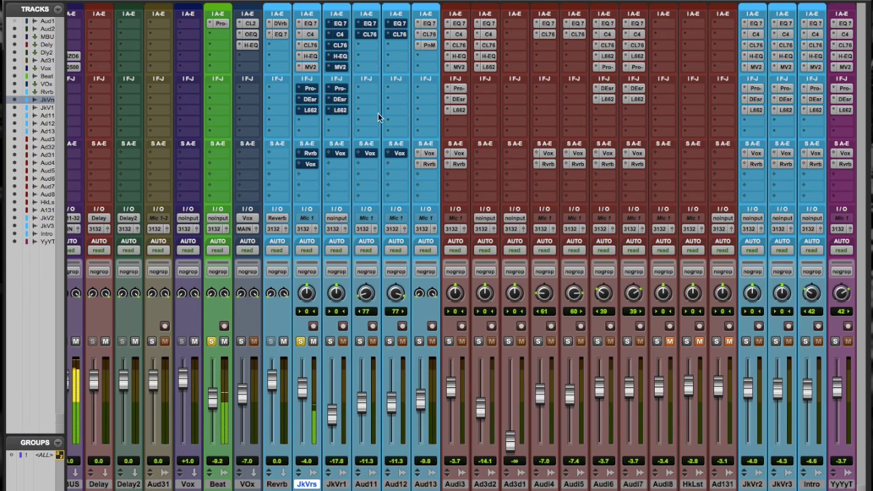
pyautogui.click(310, 66)
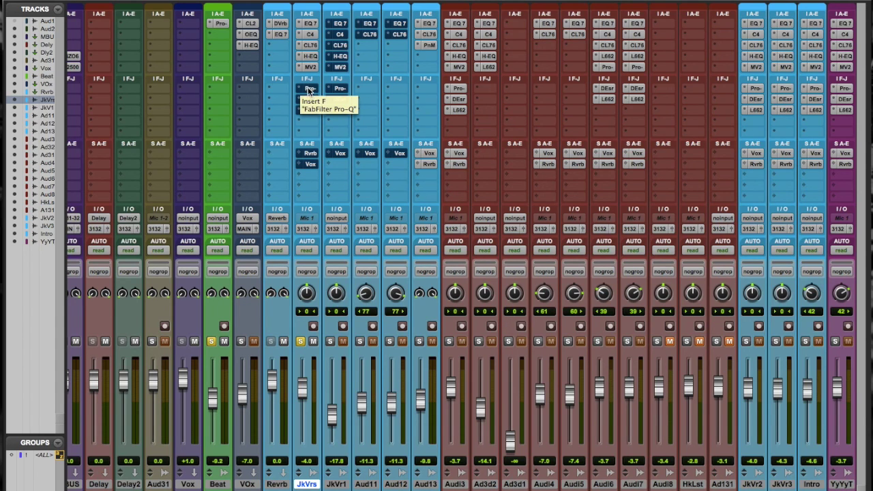
pyautogui.click(308, 67)
pyautogui.moveTo(299, 61); pyautogui.dragTo(297, 60)
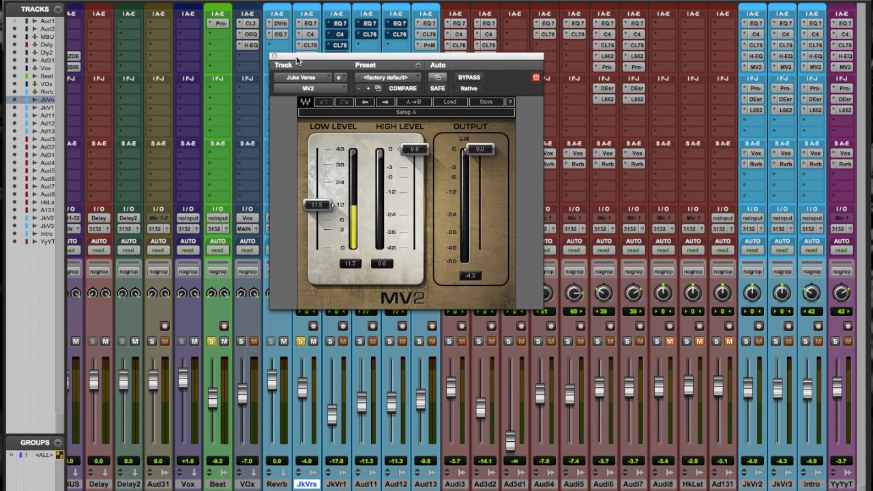
pyautogui.moveTo(300, 60); pyautogui.dragTo(392, 61)
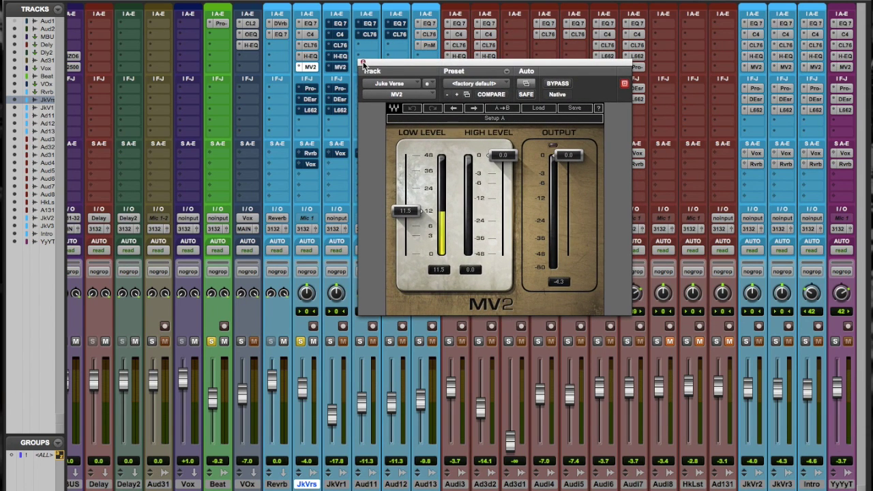
pyautogui.click(363, 63)
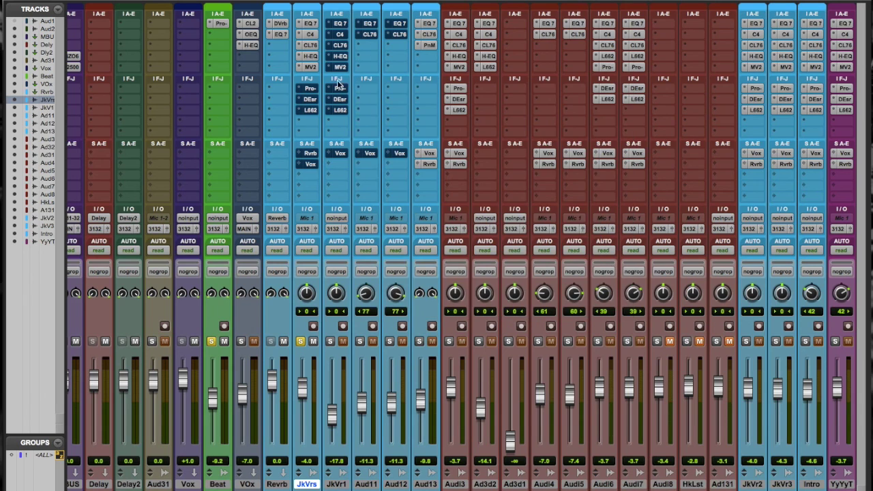
# Examine the FabFilter Pro-Q curve on the Juke Verse track, reading the frequency and gain of its bands.
pyautogui.click(310, 89)
pyautogui.moveTo(456, 63); pyautogui.dragTo(407, 55)
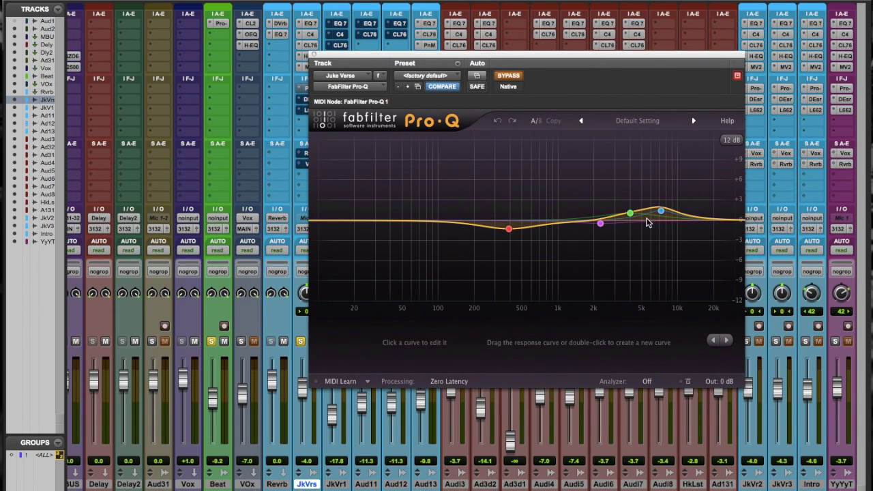
pyautogui.moveTo(508, 232)
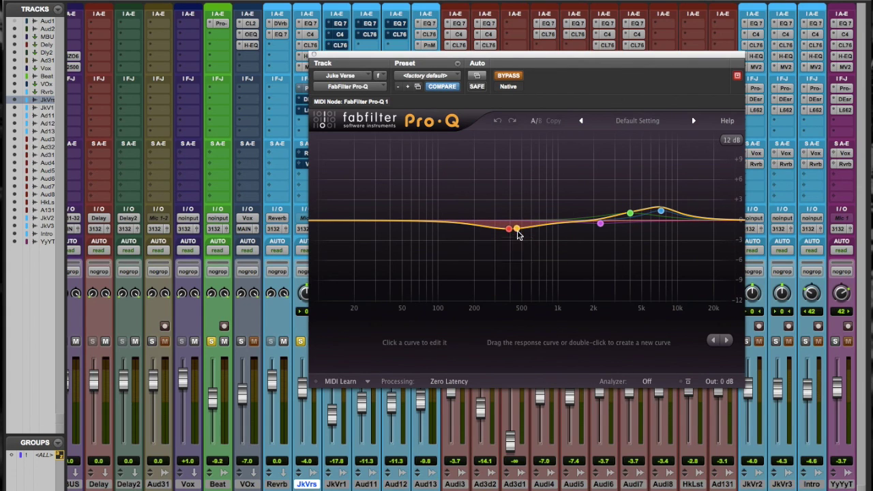
pyautogui.doubleClick(551, 224)
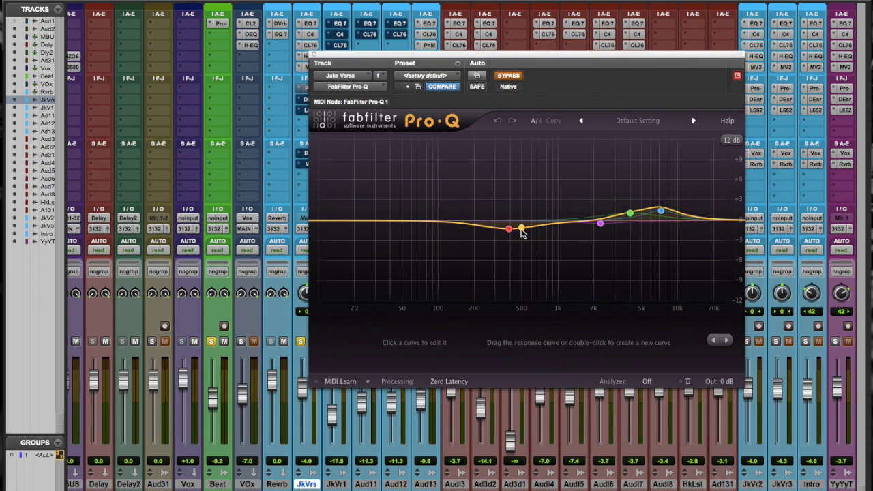
pyautogui.moveTo(603, 228)
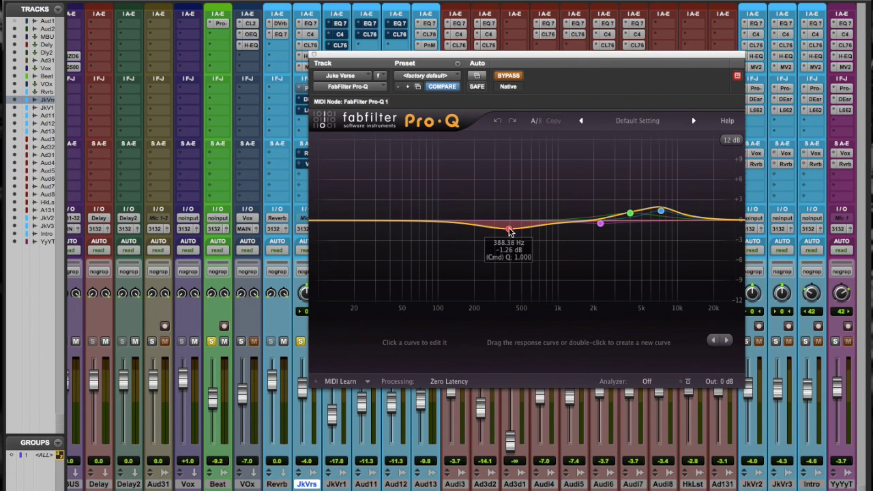
pyautogui.moveTo(657, 213)
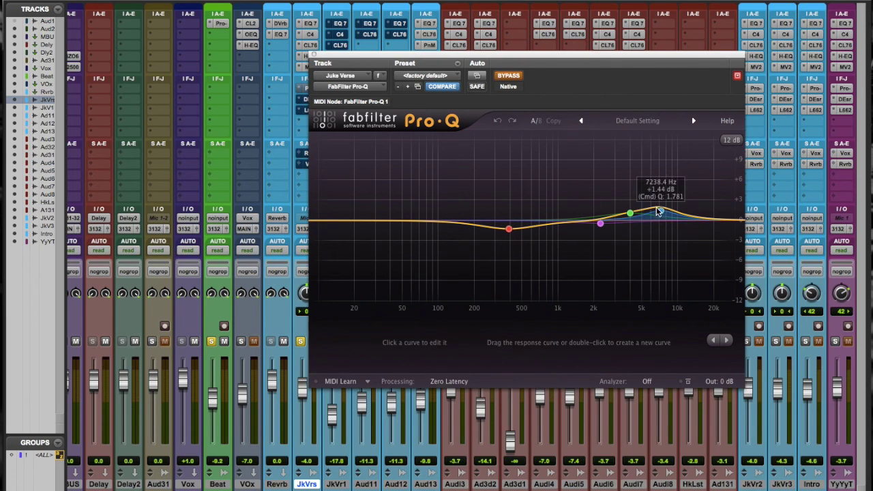
pyautogui.moveTo(627, 220)
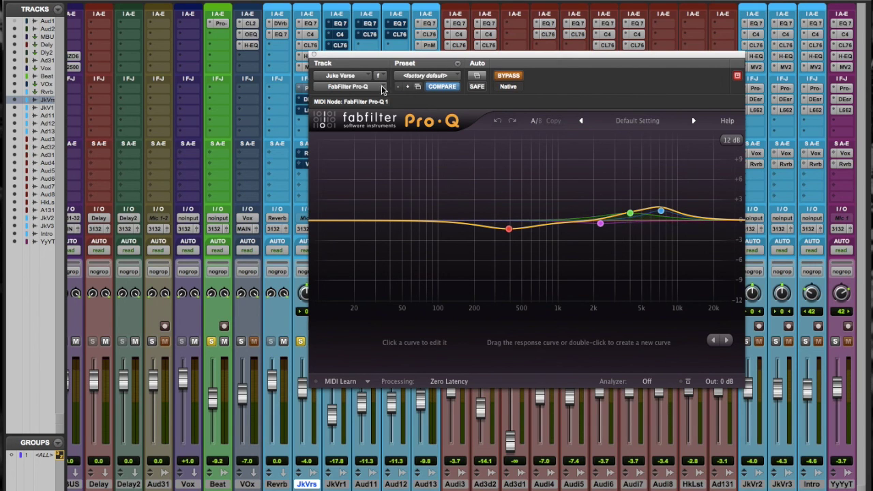
# Take the FabFilter Pro-Q insert on the Juke Verse track out of bypass and recheck its curve.
pyautogui.click(314, 55)
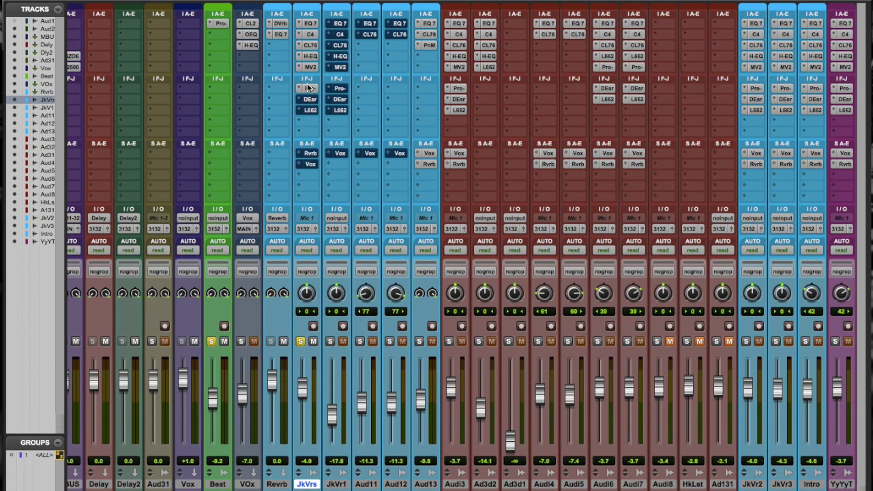
pyautogui.click(309, 90)
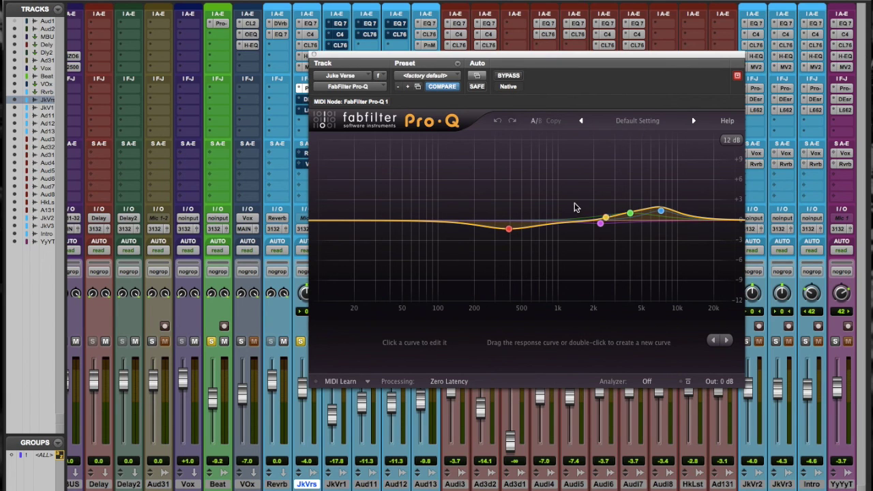
pyautogui.click(314, 54)
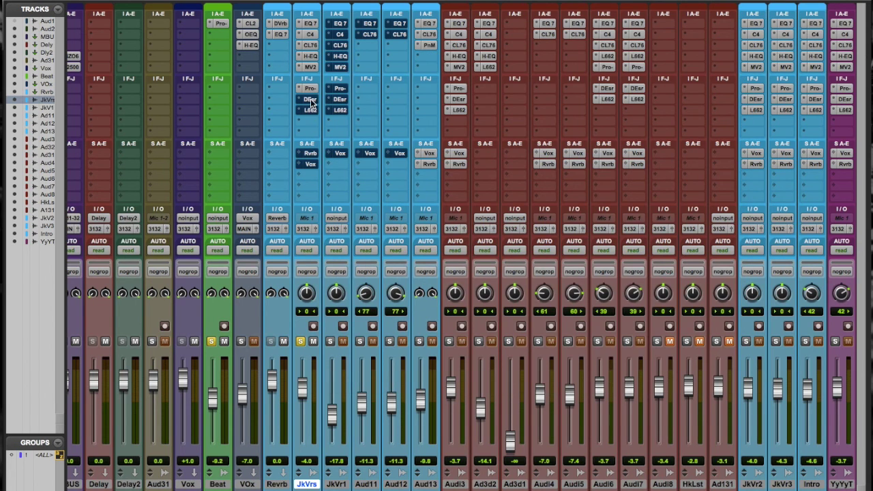
# Review the DeEsser on the Juke Verse track during playback and take it out of bypass.
pyautogui.click(311, 99)
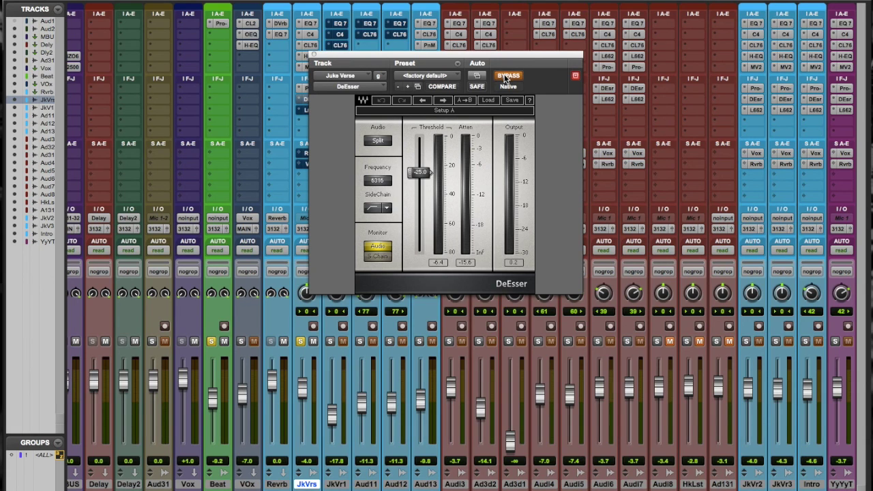
pyautogui.press('space')
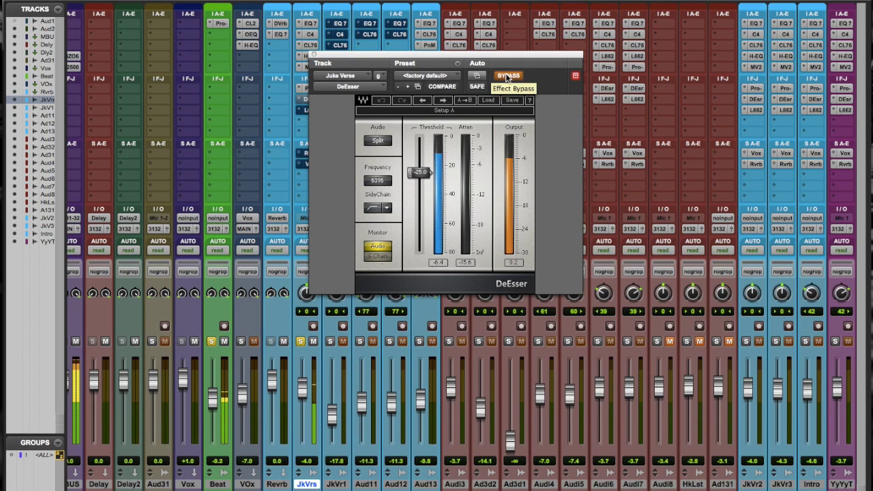
pyautogui.click(508, 77)
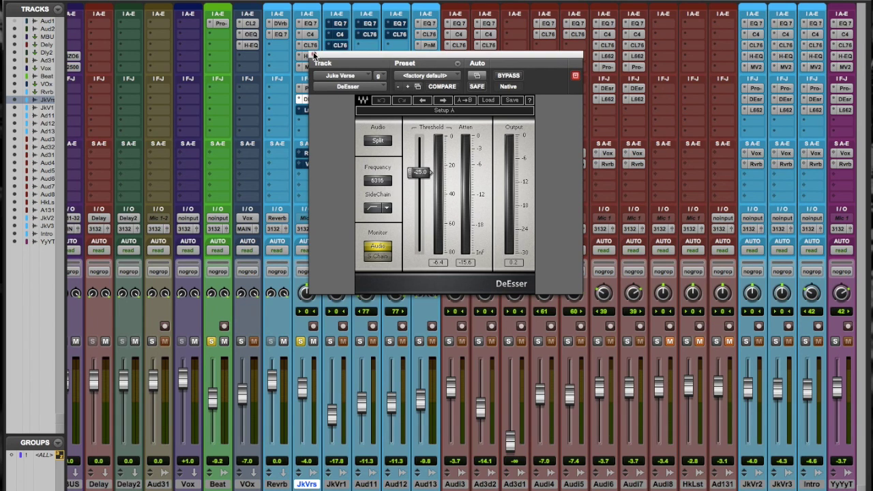
pyautogui.click(313, 53)
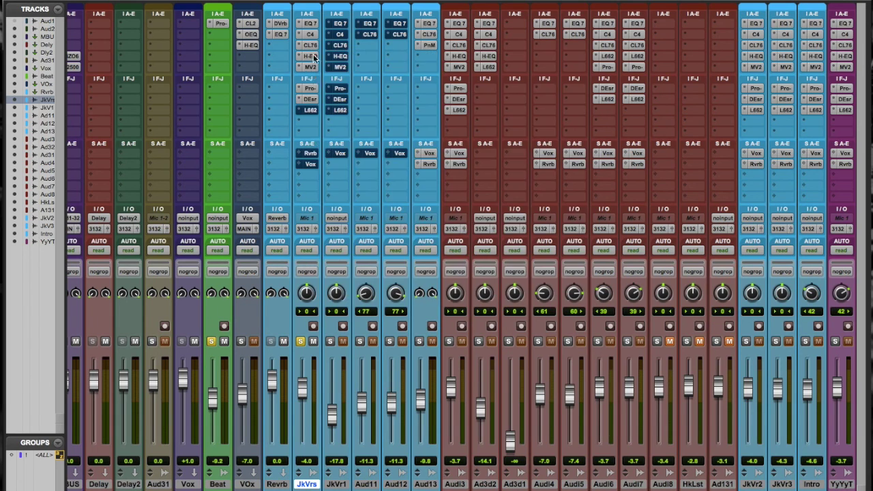
# Compare the Juke Verse track with and without the LM-662 limiting amplifier during playback, leaving the insert enabled.
pyautogui.click(312, 110)
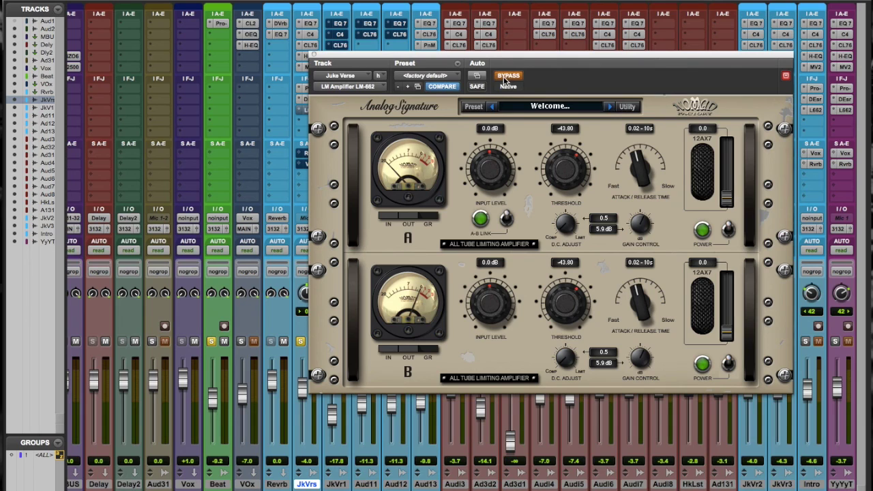
pyautogui.press('space')
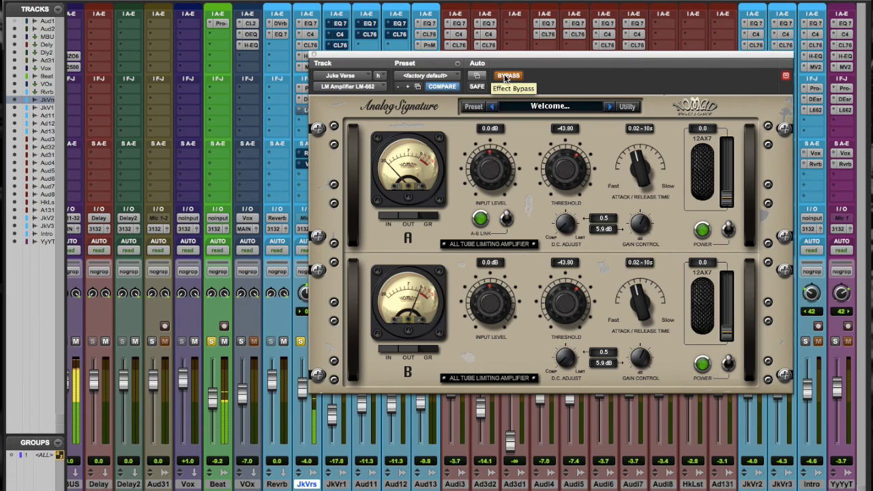
pyautogui.click(506, 77)
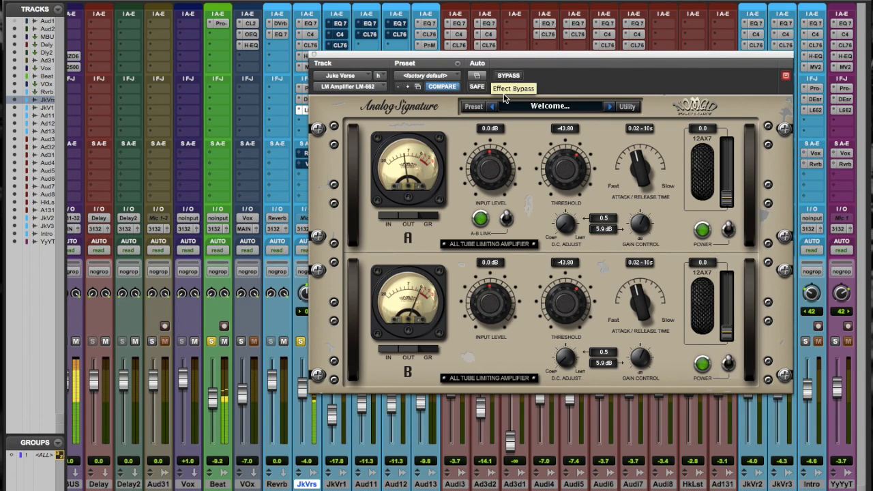
pyautogui.click(508, 77)
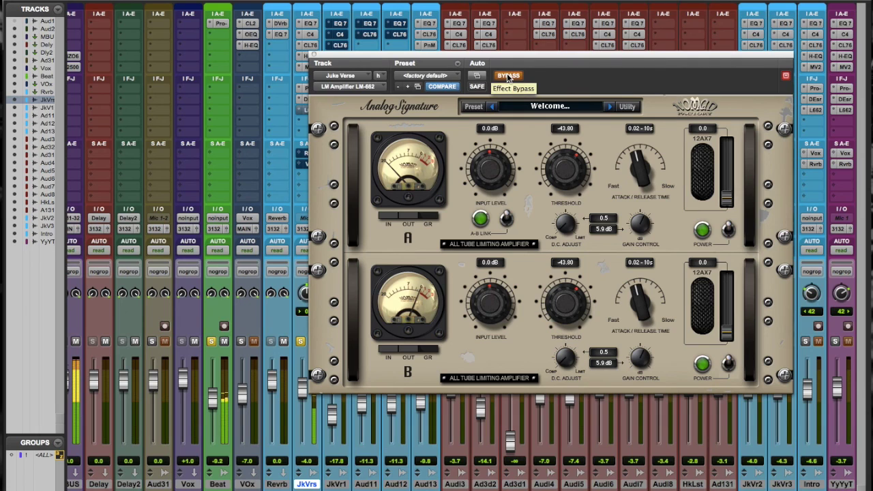
pyautogui.click(508, 77)
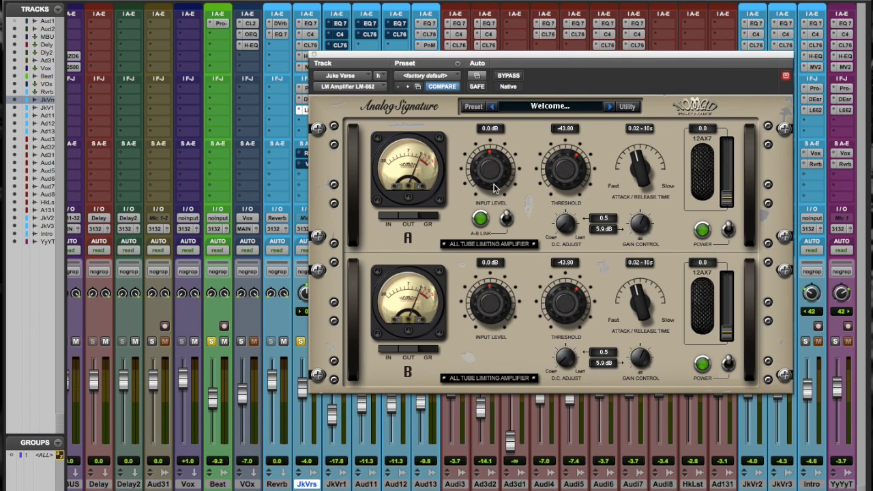
pyautogui.click(314, 54)
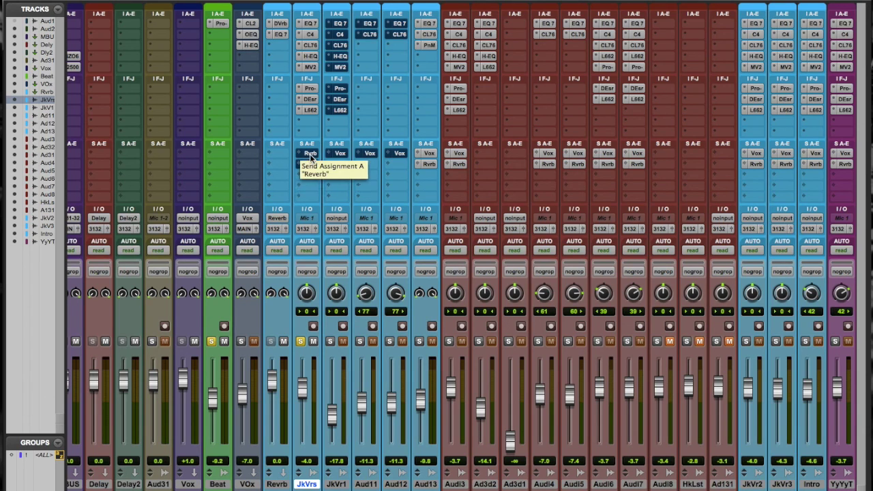
# Unmute the Reverb send on the Juke Verse track and play the session.
pyautogui.moveTo(311, 167); pyautogui.dragTo(309, 154)
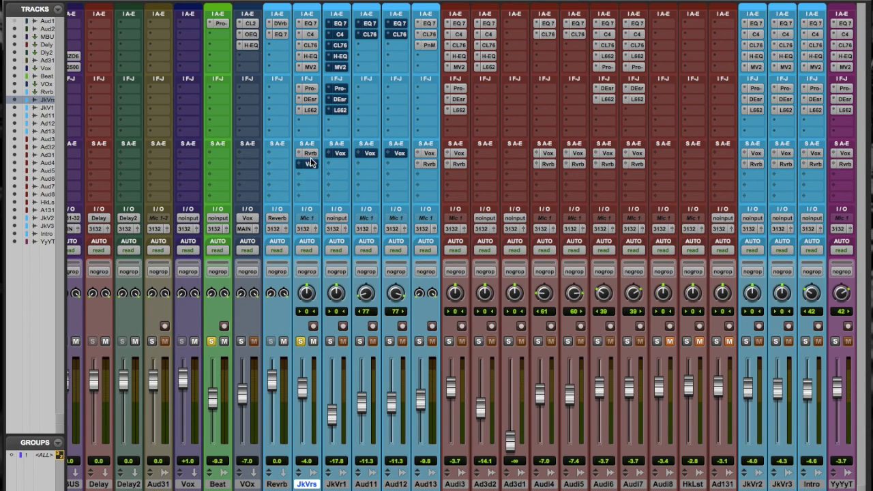
pyautogui.press('space')
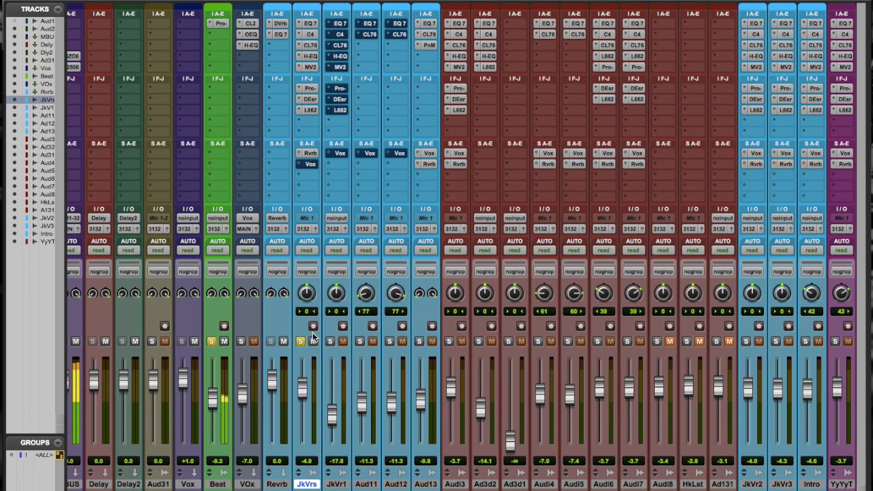
# Take the Beat track out of solo to check the Juke Verse vocal with its Reverb send, and solo Beat again.
pyautogui.click(211, 341)
pyautogui.click(310, 154)
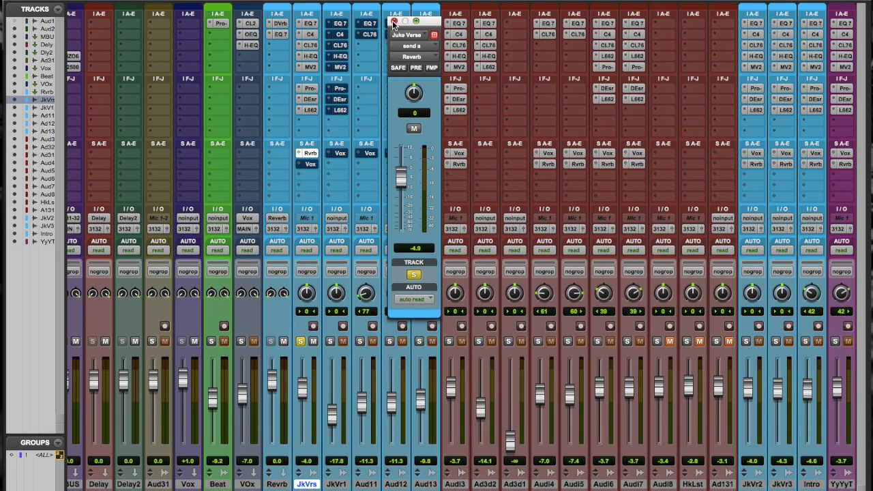
pyautogui.click(393, 22)
pyautogui.click(310, 154)
pyautogui.click(394, 22)
pyautogui.click(211, 341)
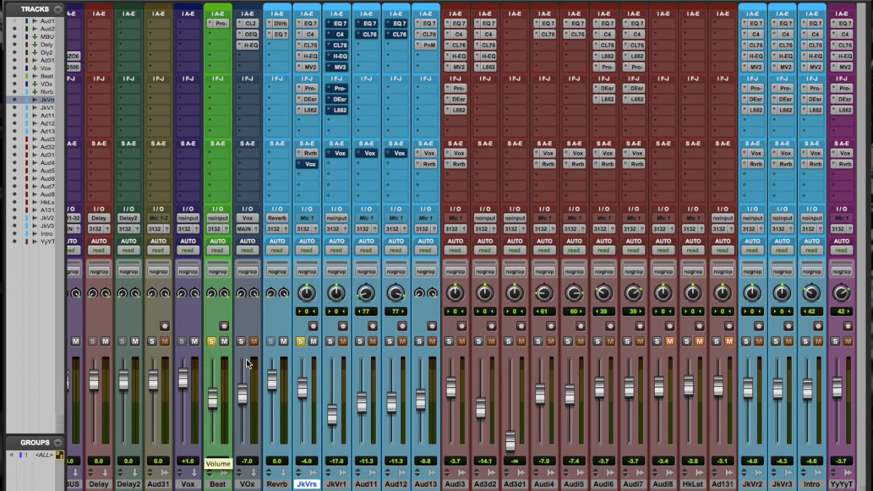
# Lower the Juke Verse track's Reverb send level to about -8.9 dB while the session plays.
pyautogui.press('space')
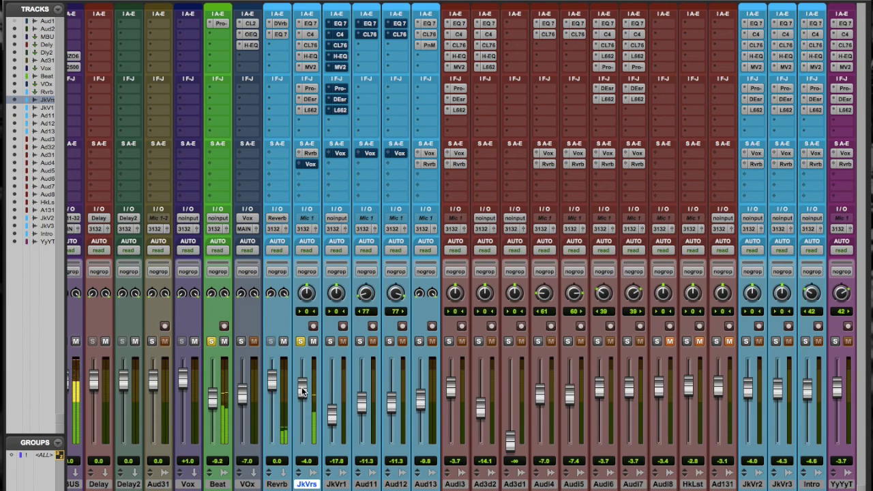
pyautogui.click(311, 153)
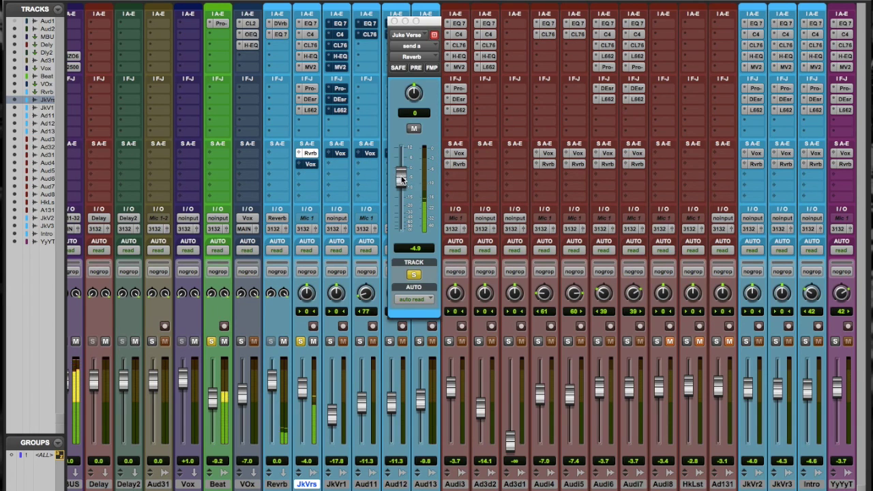
pyautogui.moveTo(402, 181); pyautogui.dragTo(401, 185)
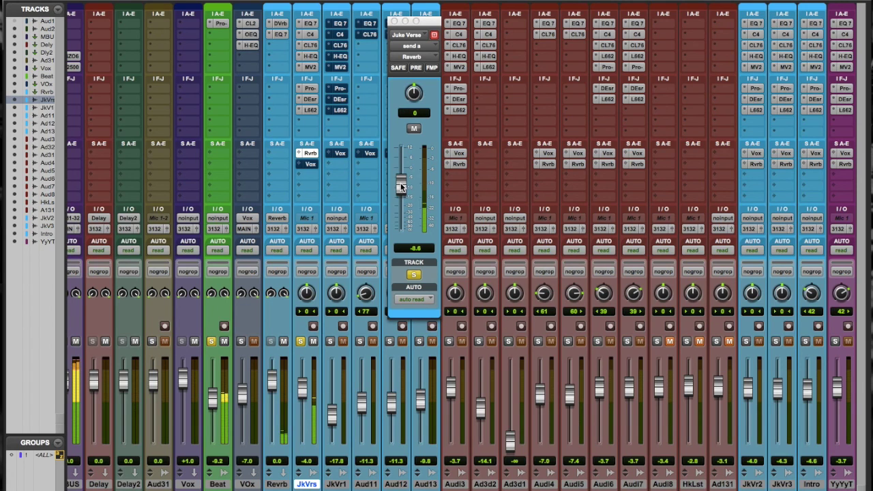
pyautogui.moveTo(401, 187); pyautogui.dragTo(402, 187)
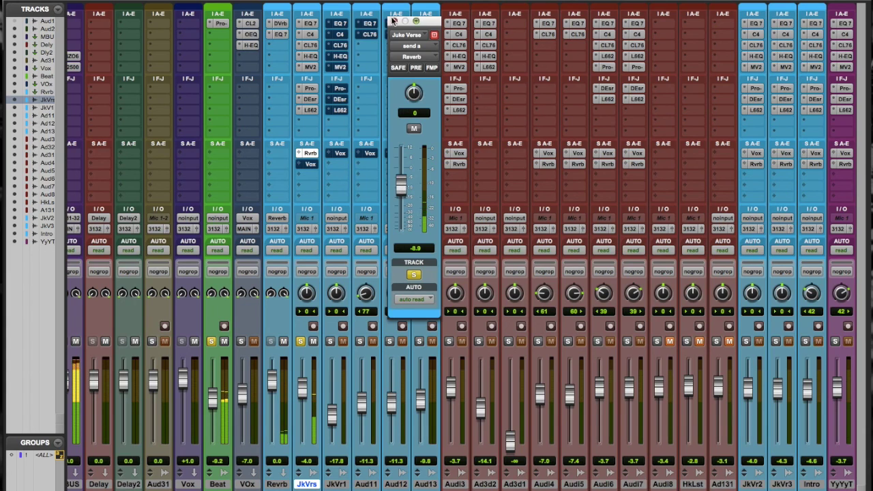
pyautogui.click(394, 21)
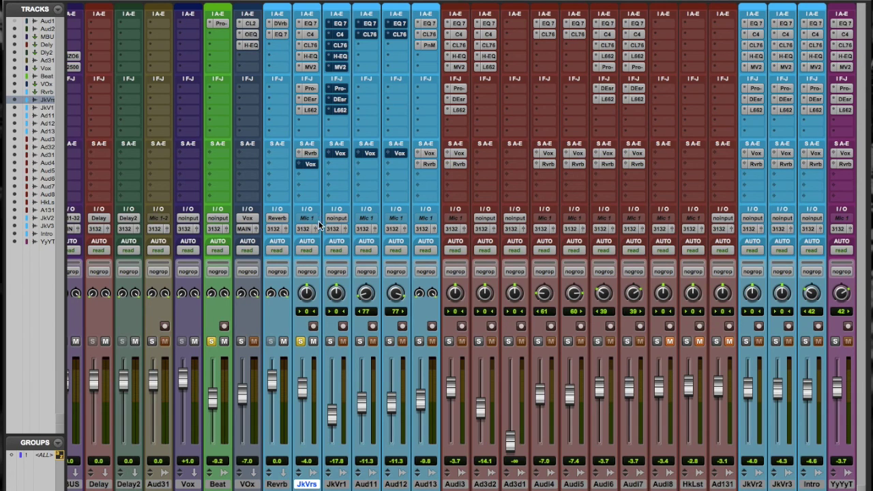
# Unmute the Vox send on the Juke Verse track and solo the VOx aux track while the session plays.
pyautogui.click(309, 165)
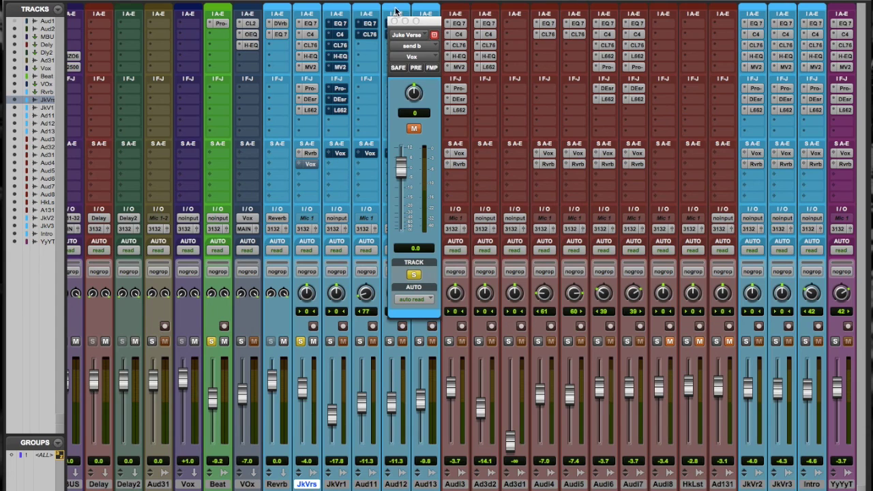
pyautogui.click(390, 19)
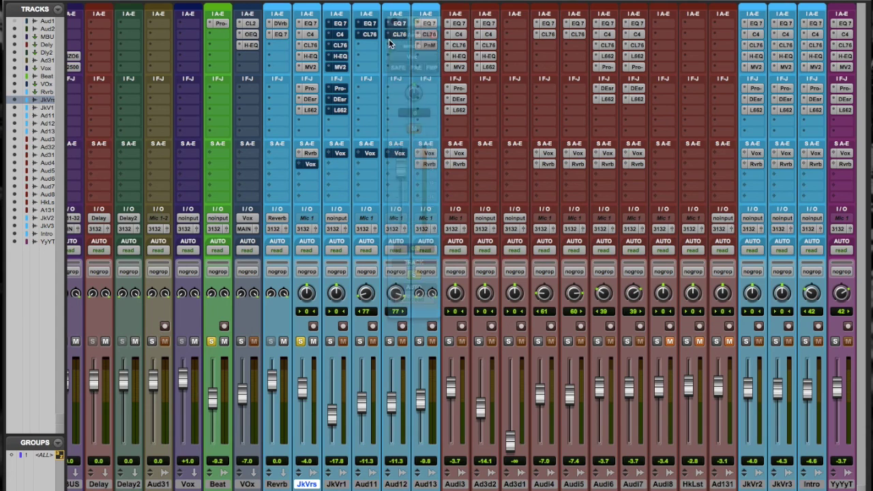
pyautogui.click(310, 165)
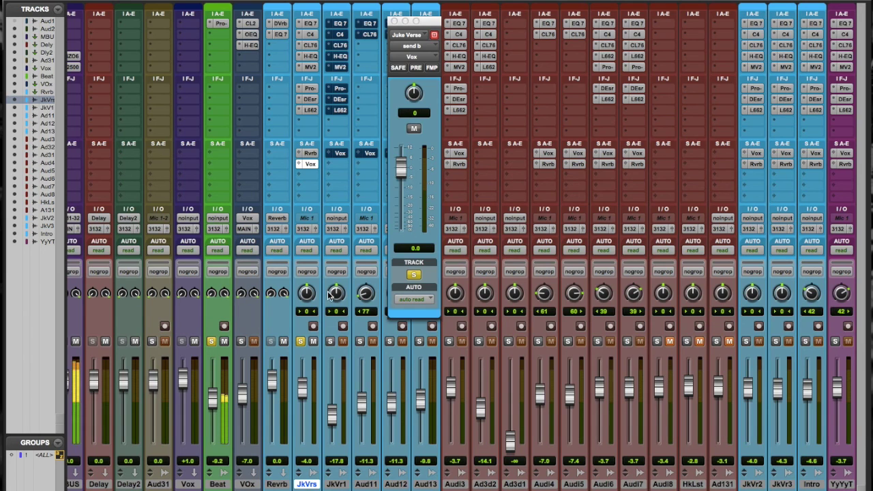
pyautogui.click(242, 342)
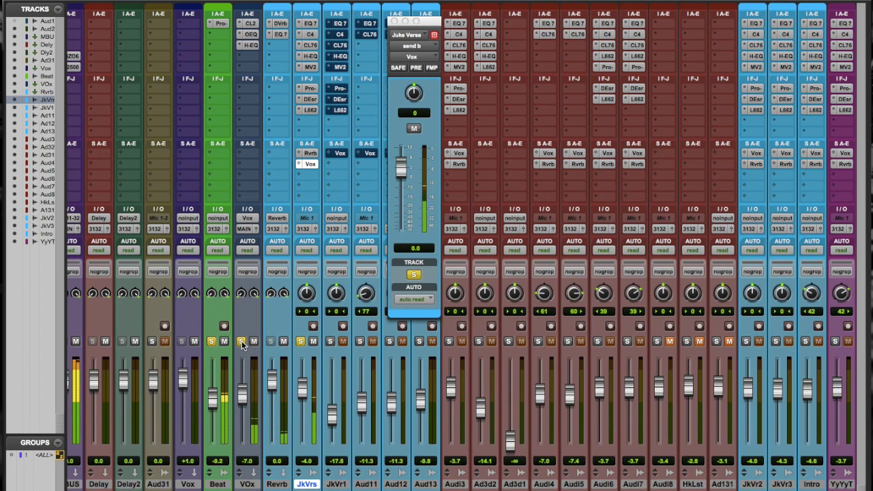
# Review the H-EQ settings on the VOx track, closing the Juke Verse send window along the way.
pyautogui.click(251, 46)
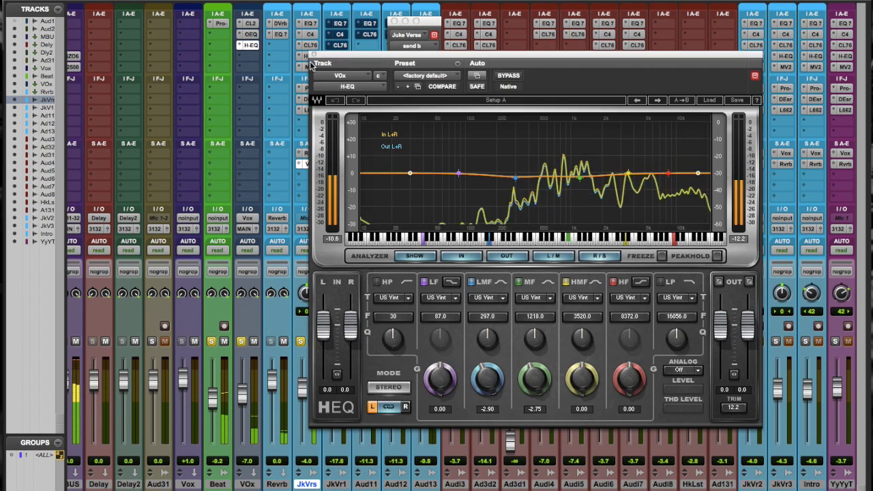
pyautogui.click(251, 47)
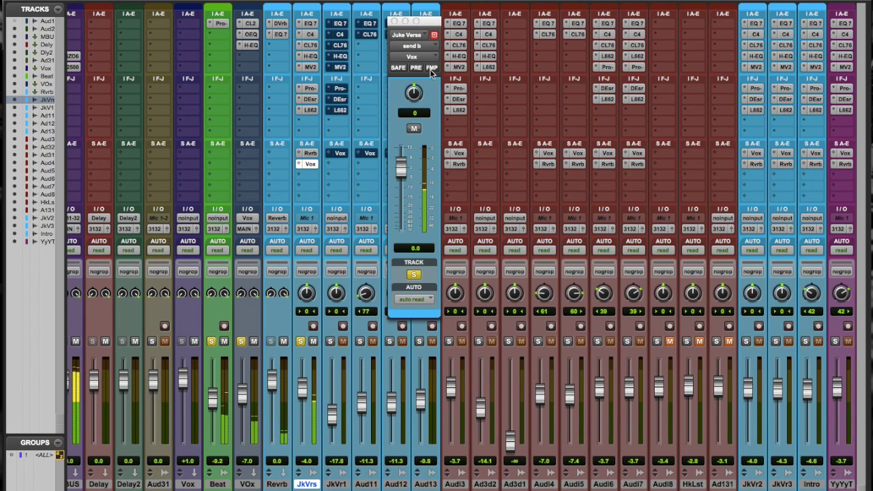
pyautogui.click(395, 22)
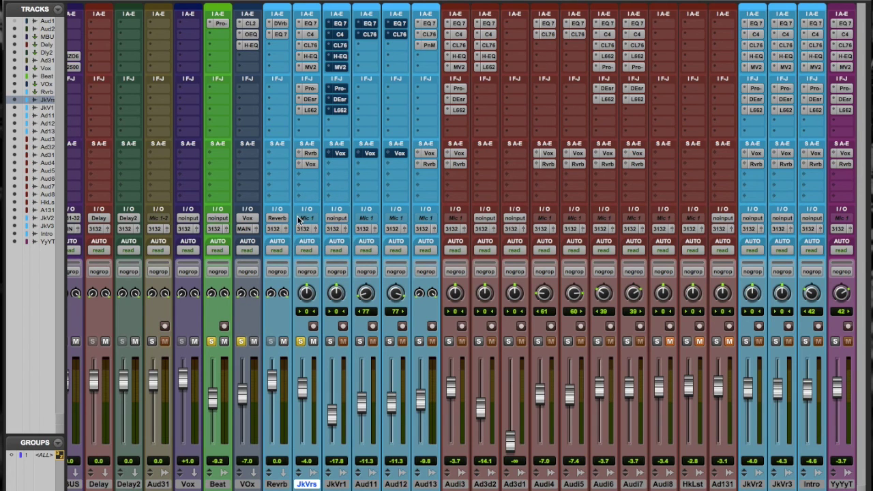
pyautogui.click(250, 46)
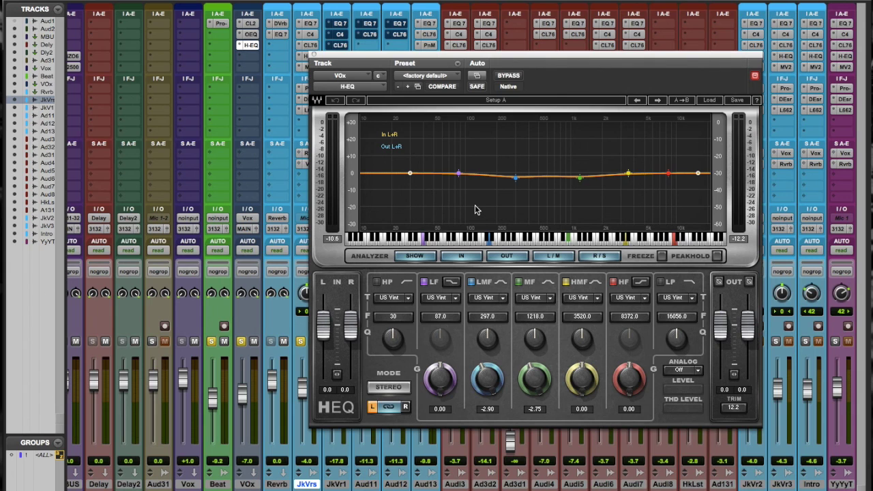
pyautogui.click(312, 54)
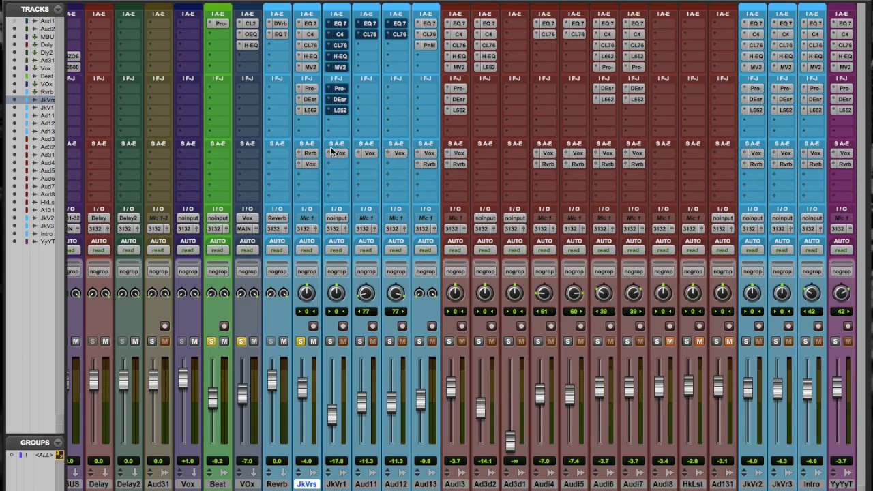
# Re-enable all eight bypassed inserts on the JukeVrs.dp1 track, from the EQ3 7-Band through the L662 limiter.
pyautogui.keyDown('super'); pyautogui.click(339, 24); pyautogui.keyUp('super')
pyautogui.keyDown('super'); pyautogui.click(340, 34); pyautogui.keyUp('super')
pyautogui.keyDown('super'); pyautogui.click(340, 45); pyautogui.keyUp('super')
pyautogui.keyDown('super'); pyautogui.click(341, 55); pyautogui.keyUp('super')
pyautogui.keyDown('super'); pyautogui.click(341, 67); pyautogui.keyUp('super')
pyautogui.keyDown('super'); pyautogui.click(339, 88); pyautogui.keyUp('super')
pyautogui.keyDown('super'); pyautogui.click(339, 99); pyautogui.keyUp('super')
pyautogui.keyDown('super'); pyautogui.click(339, 110); pyautogui.keyUp('super')
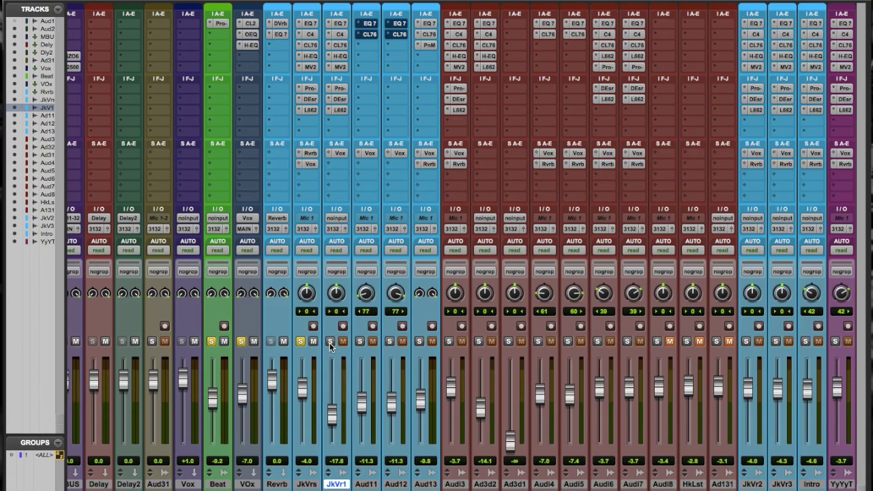
# Compare the Juke Verse clips with those on JukeVrs.dp1 in the Edit window, and return to the Mix window.
pyautogui.hotkey('ctrl', '=')
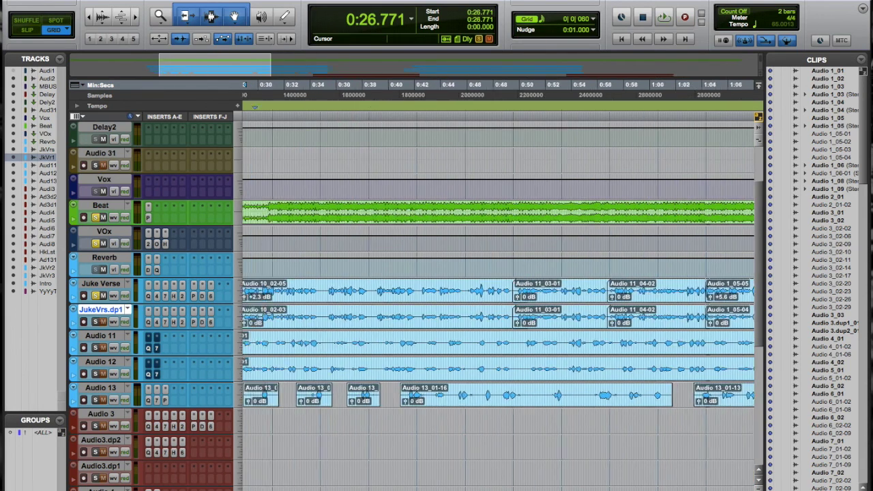
pyautogui.click(102, 285)
pyautogui.click(101, 309)
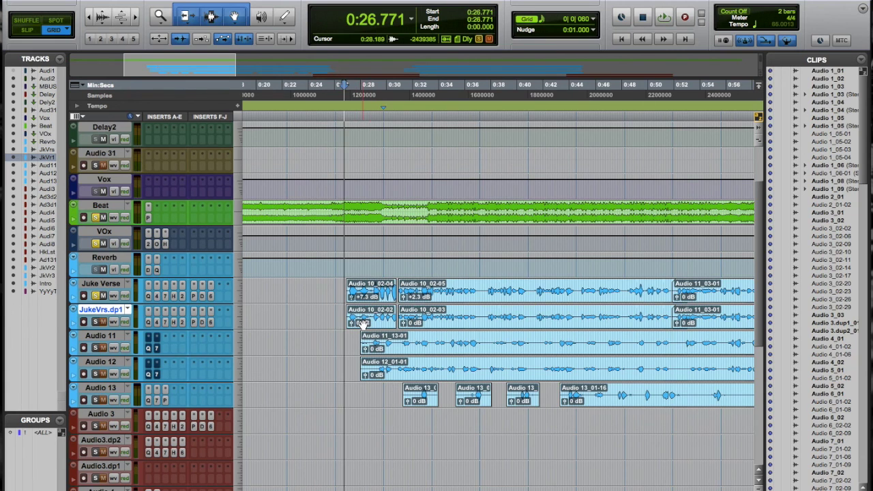
pyautogui.hotkey('ctrl', '=')
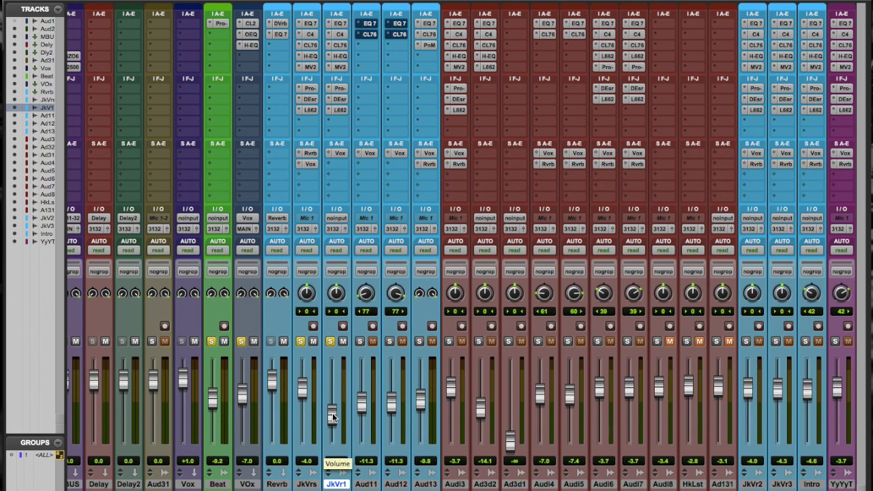
# Audition JukeVrs.dp1 by pulling its fader fully down and raising it back to -17.8 dB, and check its H-EQ insert.
pyautogui.moveTo(334, 418); pyautogui.dragTo(331, 450)
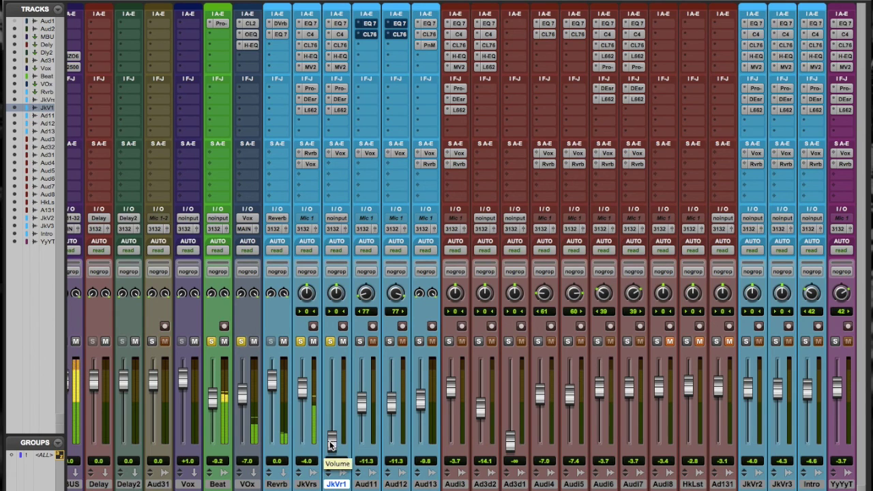
pyautogui.moveTo(328, 446); pyautogui.dragTo(332, 431)
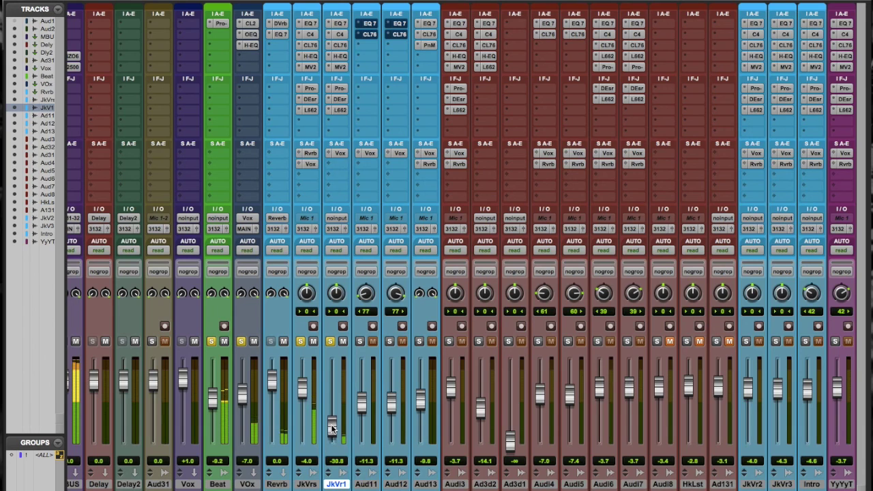
pyautogui.moveTo(331, 422); pyautogui.dragTo(334, 415)
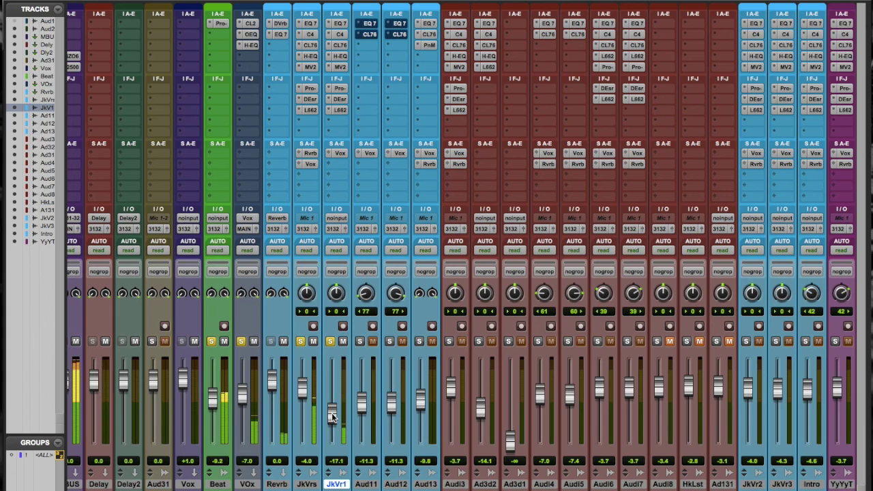
pyautogui.moveTo(333, 415); pyautogui.dragTo(332, 418)
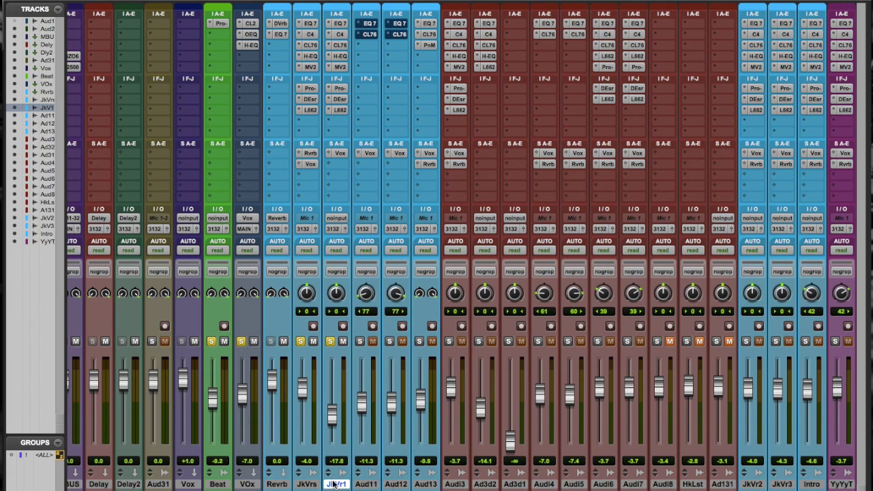
pyautogui.click(339, 60)
pyautogui.click(317, 58)
# Select and solo the Audio 11 and Audio 12 tracks and re-enable their EQ3 7-Band inserts.
pyautogui.click(368, 485)
pyautogui.click(382, 486)
pyautogui.keyDown('shift'); pyautogui.click(369, 485); pyautogui.keyUp('shift')
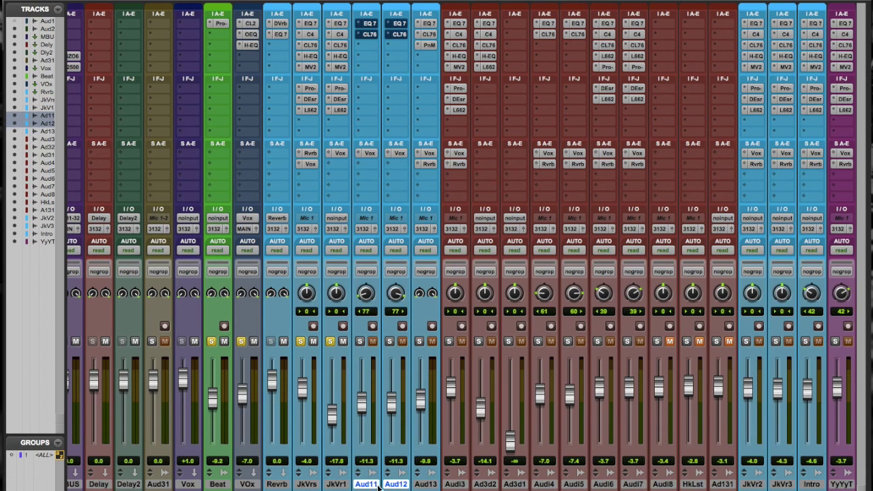
pyautogui.click(360, 341)
pyautogui.click(391, 342)
pyautogui.keyDown('super'); pyautogui.click(372, 23); pyautogui.keyUp('super')
pyautogui.keyDown('super'); pyautogui.click(399, 24); pyautogui.keyUp('super')
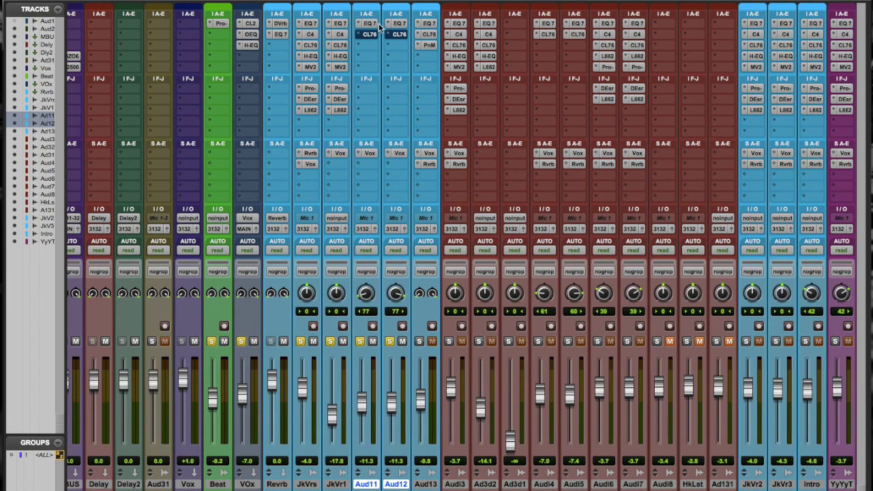
# Review the EQ3 7-Band settings on Audio 11 and Audio 12.
pyautogui.click(370, 23)
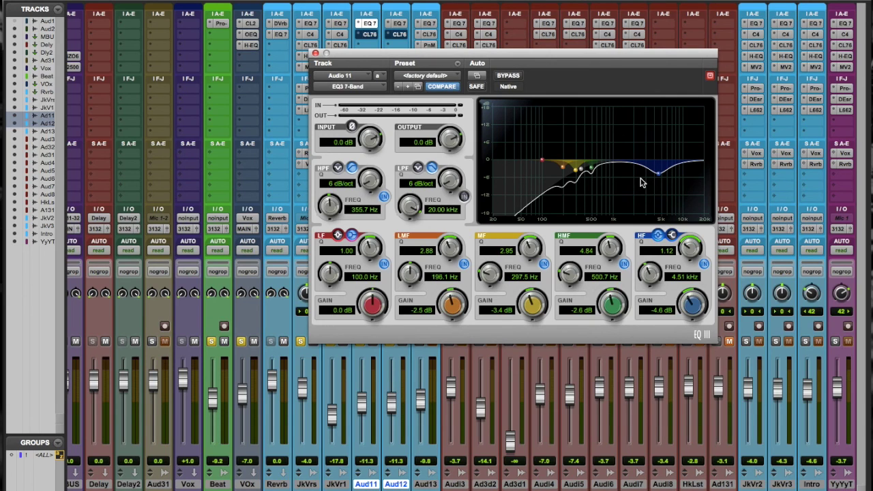
pyautogui.click(315, 53)
pyautogui.click(408, 25)
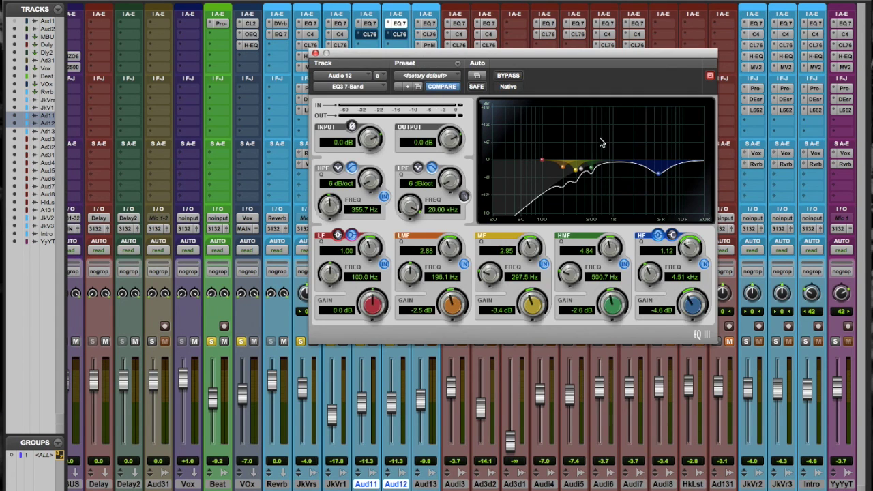
pyautogui.click(315, 54)
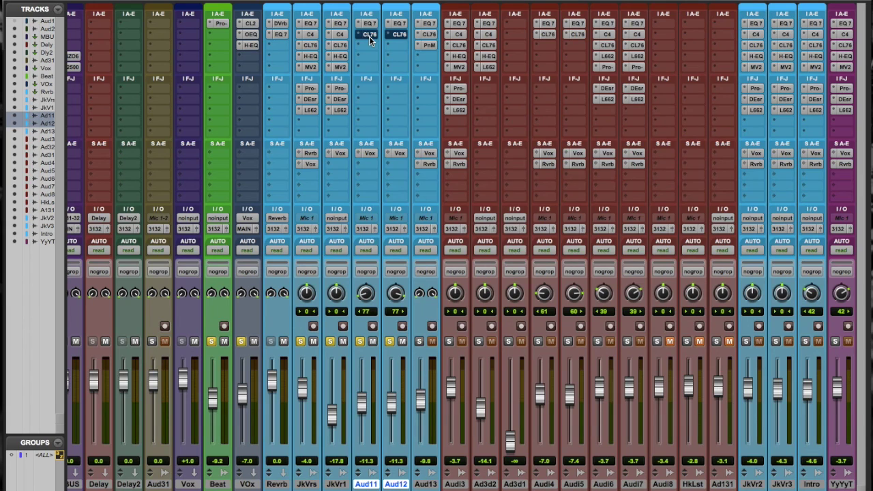
# Take the CLA-76 compressors on Audio 11 and Audio 12 out of bypass.
pyautogui.click(369, 36)
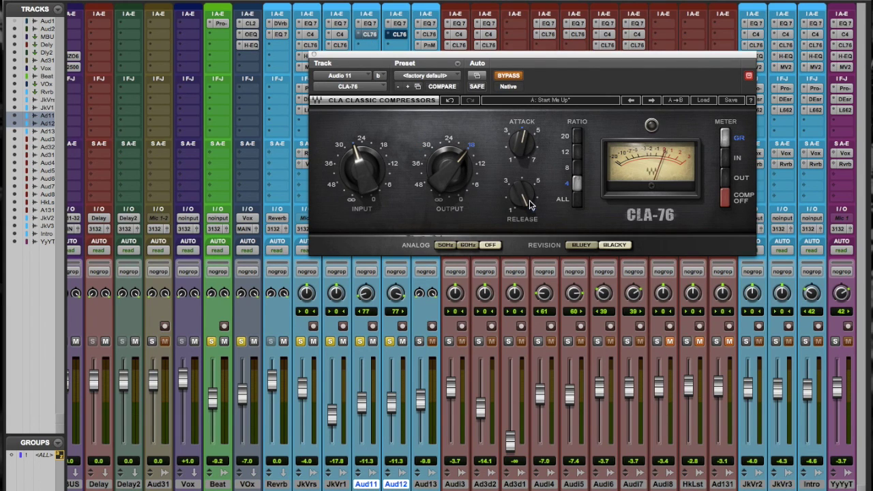
pyautogui.click(504, 77)
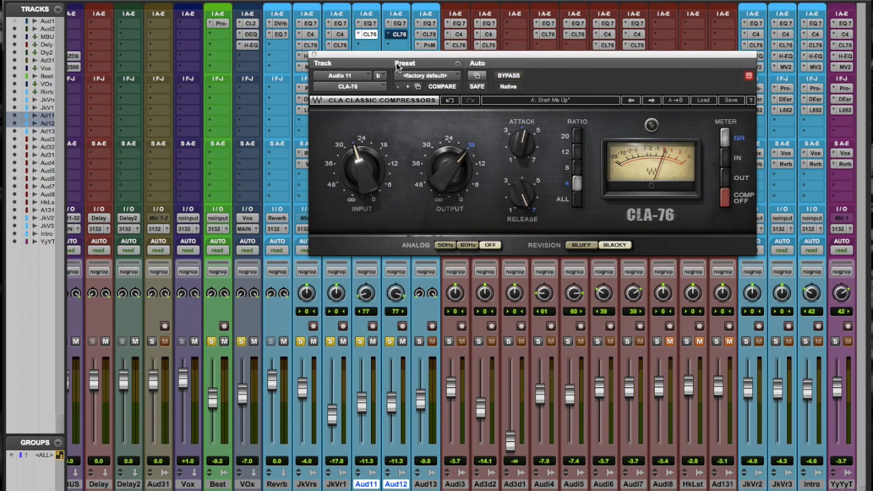
pyautogui.click(315, 55)
pyautogui.click(401, 39)
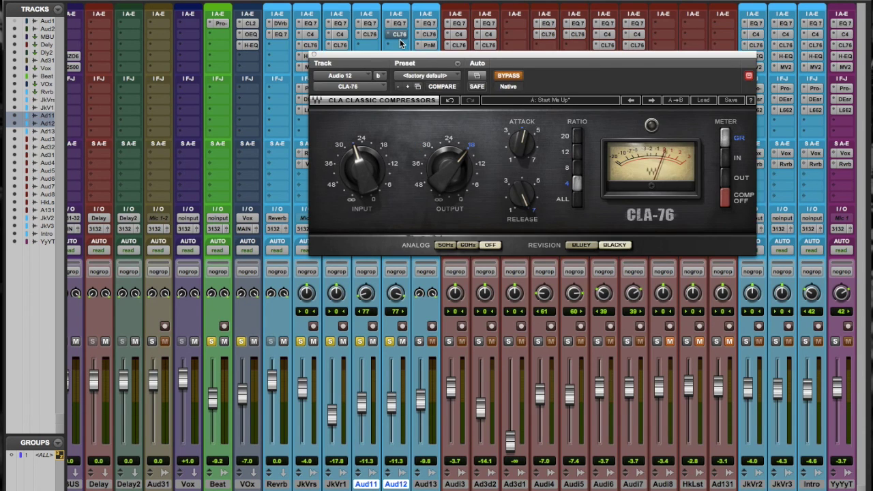
pyautogui.click(312, 35)
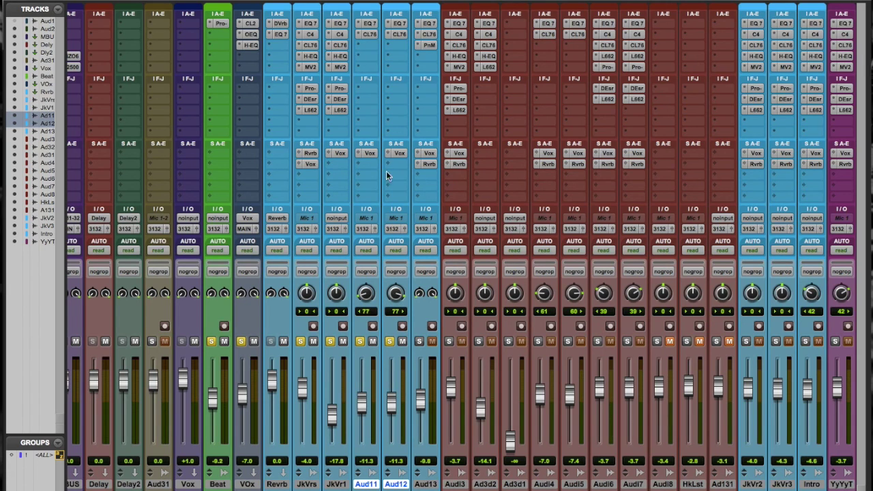
# Compare Audio 11 and Audio 12 with their inserts bypassed and re-enabled during playback, and check Audio 11's Vox send.
pyautogui.moveTo(372, 29); pyautogui.dragTo(402, 39)
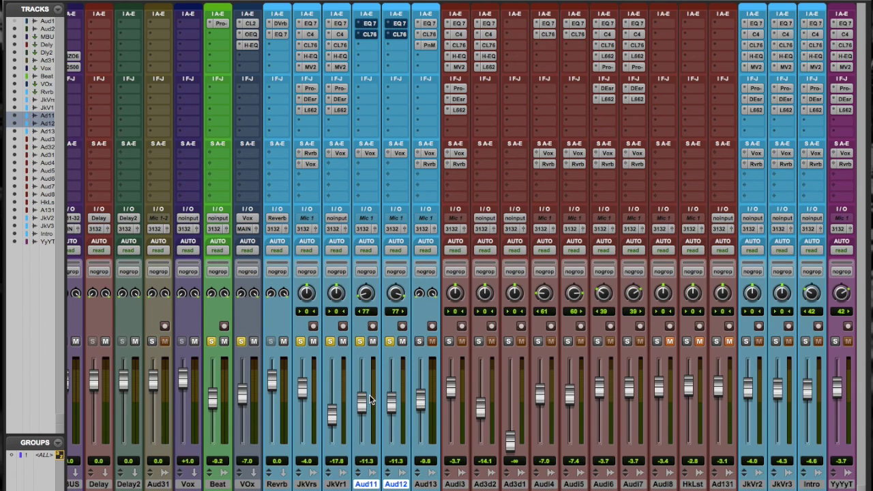
pyautogui.press('space')
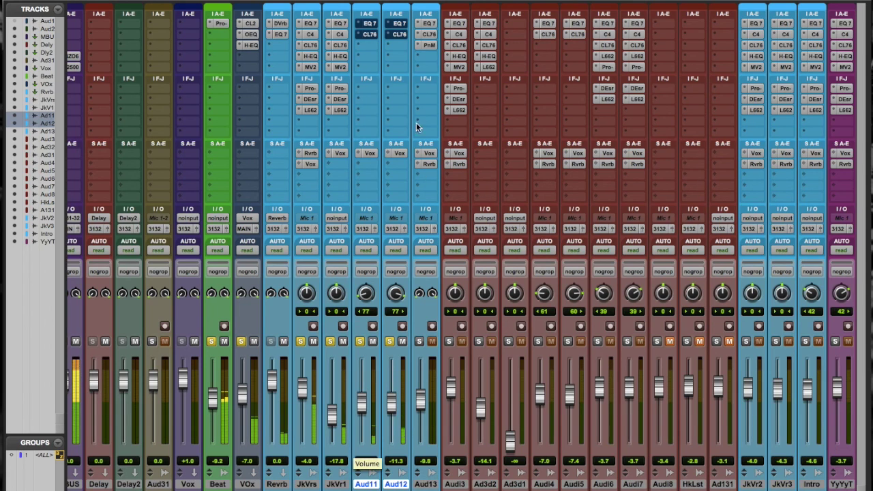
pyautogui.click(394, 28)
pyautogui.click(393, 30)
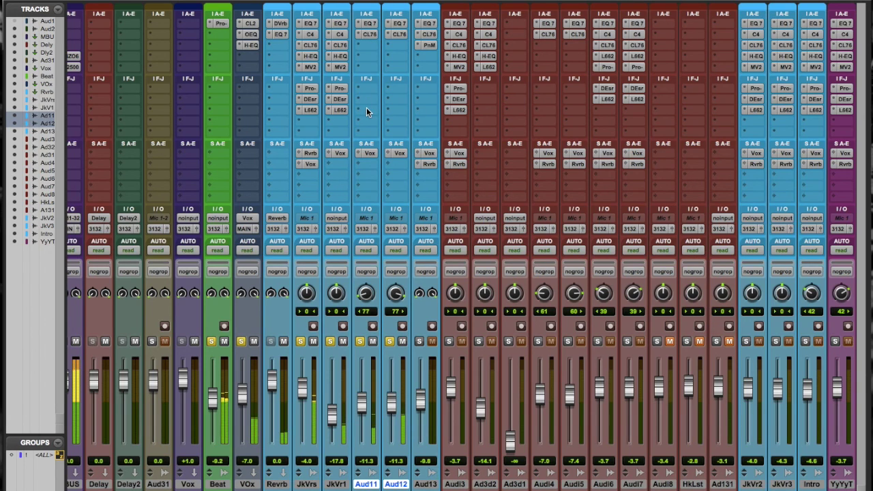
pyautogui.click(368, 153)
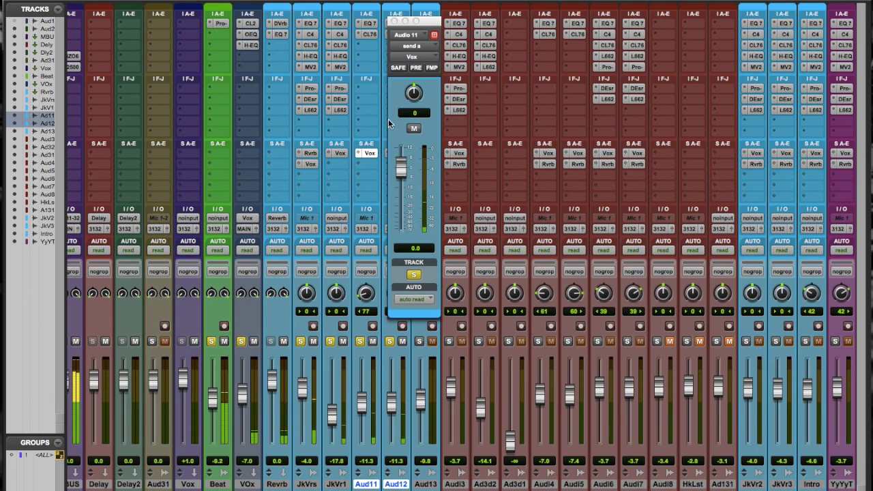
pyautogui.click(394, 22)
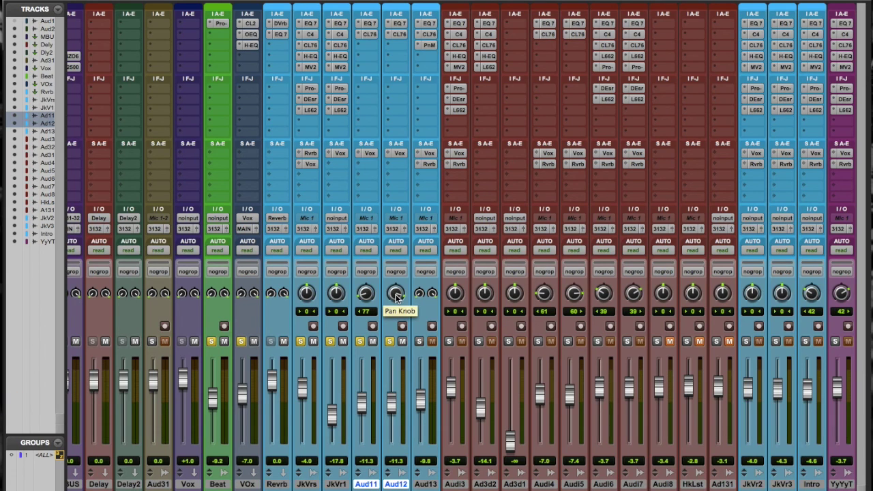
# Review the Audio 13 track's PnM, EQ3 7-Band and CLA-76 inserts and its Reverb send.
pyautogui.click(429, 45)
pyautogui.click(315, 56)
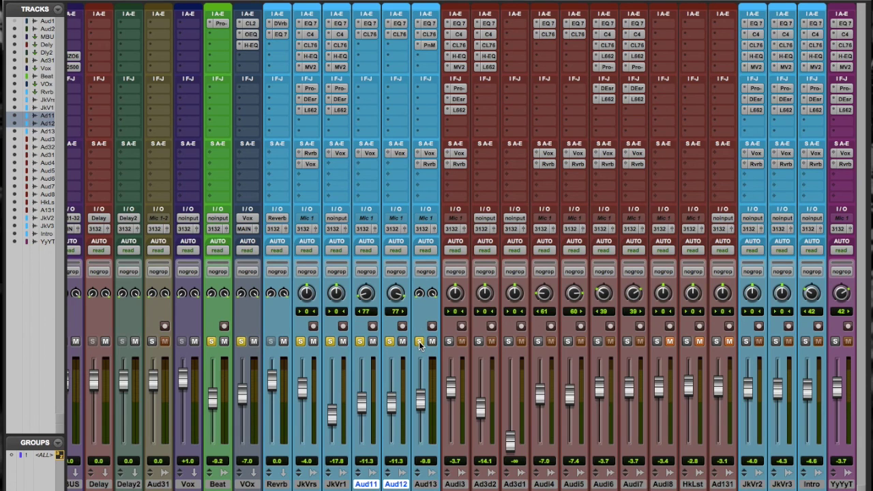
pyautogui.click(429, 23)
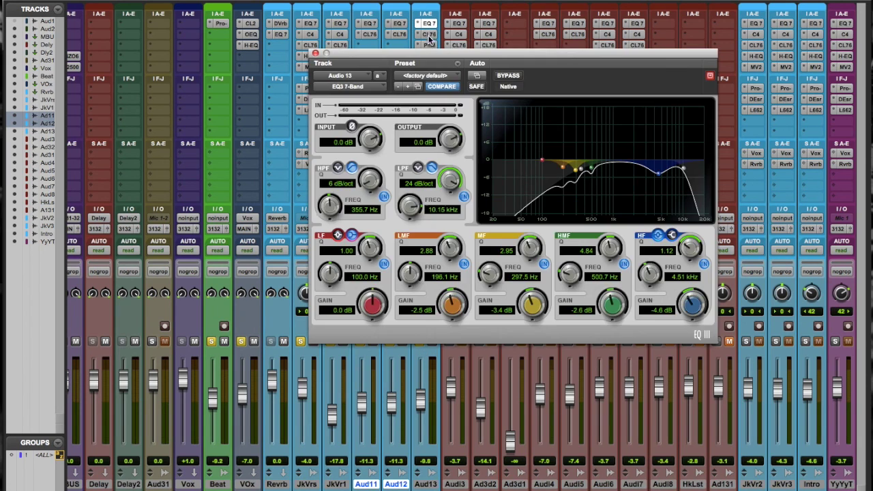
pyautogui.click(315, 53)
pyautogui.click(426, 164)
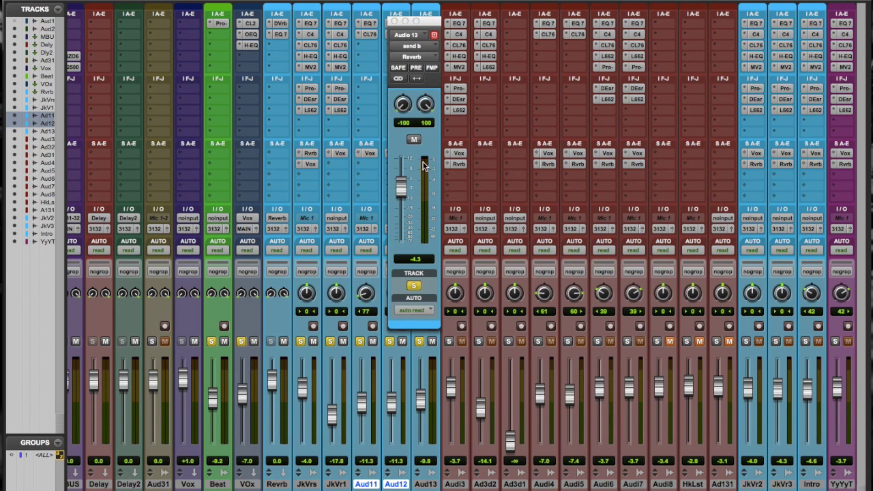
pyautogui.click(393, 27)
pyautogui.click(429, 34)
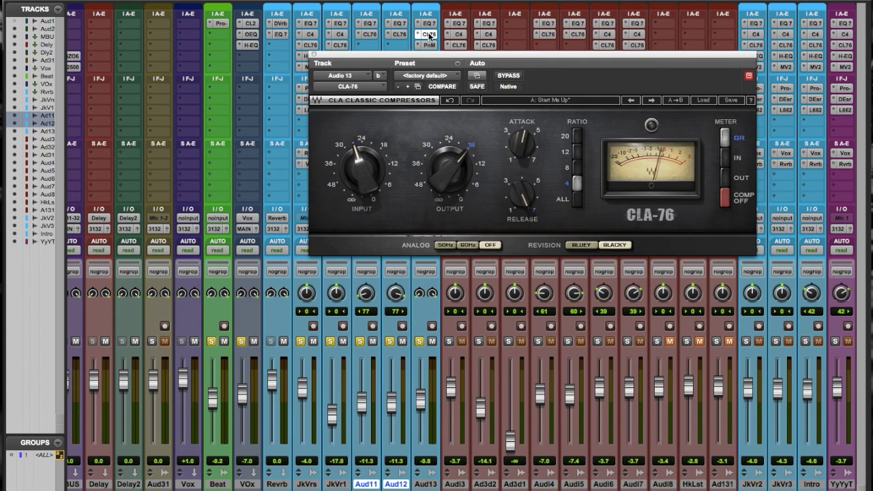
# Close the CLA-76 on Audio 13 and review the track's PanMan panner settings.
pyautogui.click(315, 54)
pyautogui.click(428, 45)
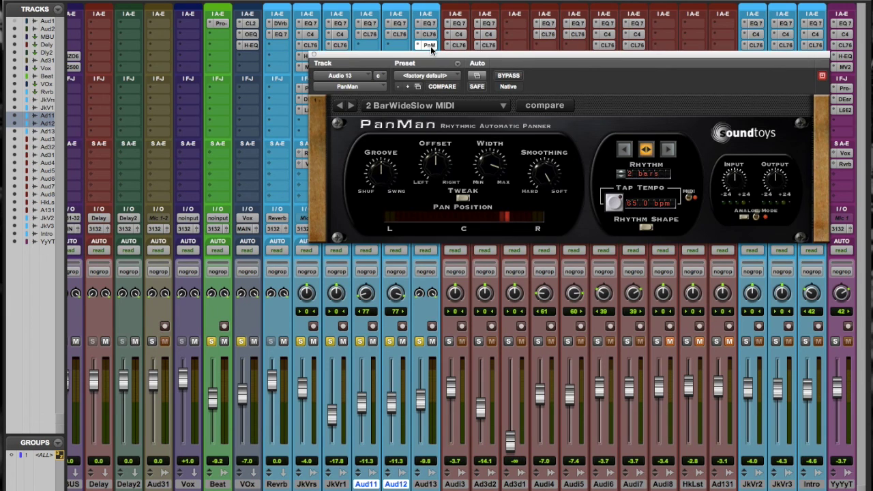
pyautogui.click(315, 54)
# Move the PnM insert from Audio 13 to the Ad3d1 track and back, and recheck the PanMan settings.
pyautogui.moveTo(469, 44); pyautogui.dragTo(517, 46)
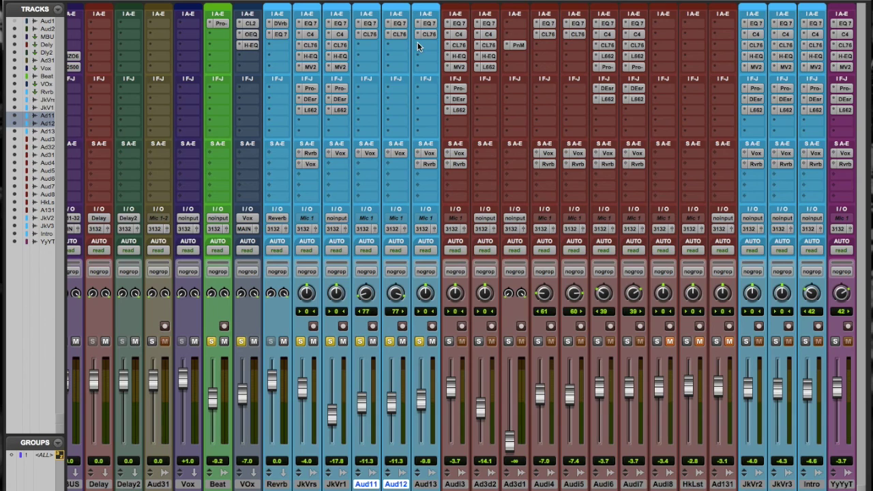
pyautogui.moveTo(428, 45); pyautogui.dragTo(428, 45)
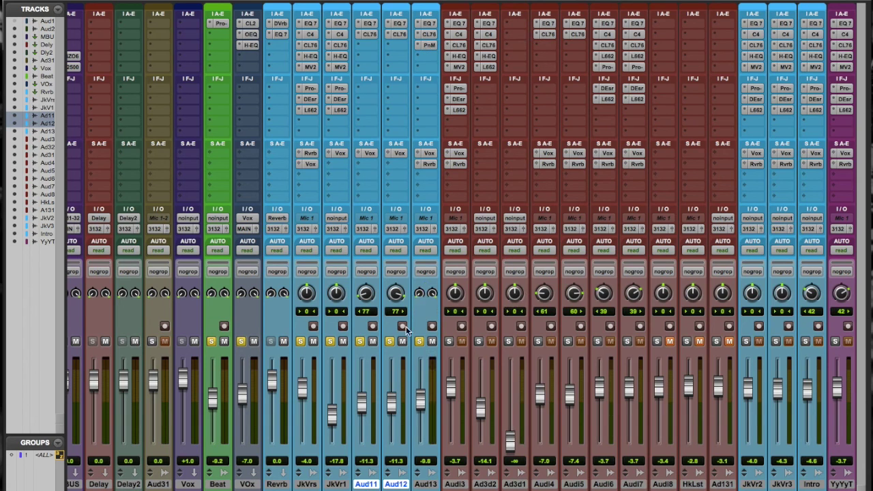
pyautogui.click(429, 45)
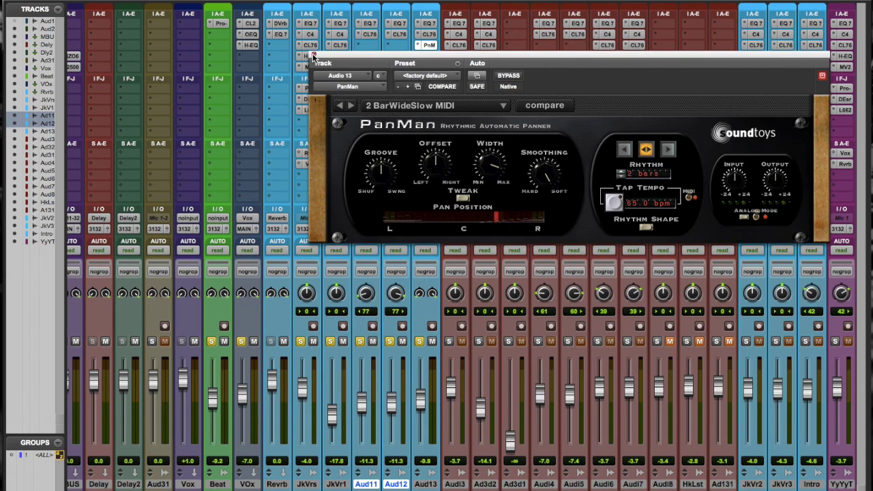
pyautogui.click(314, 55)
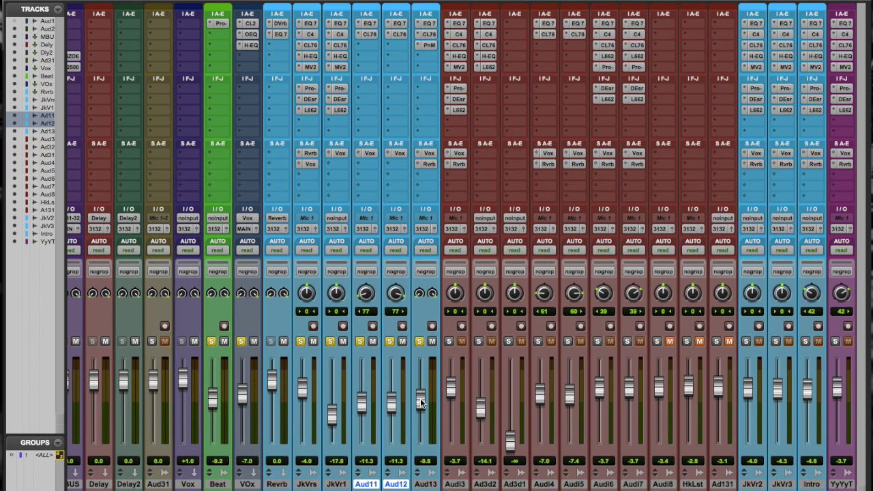
# During playback, set Audio 13's volume to -9.5 dB and compare the track with its PnM insert bypassed and re-enabled.
pyautogui.press('space')
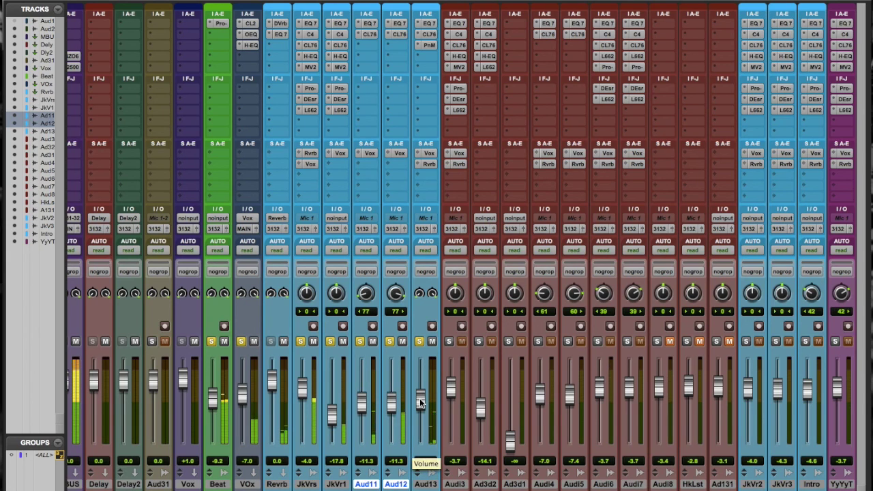
pyautogui.moveTo(421, 401); pyautogui.dragTo(421, 403)
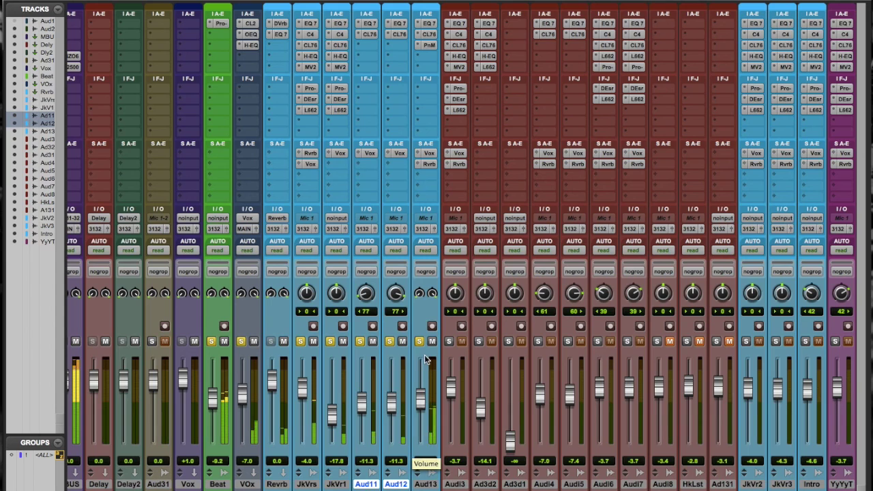
pyautogui.click(429, 46)
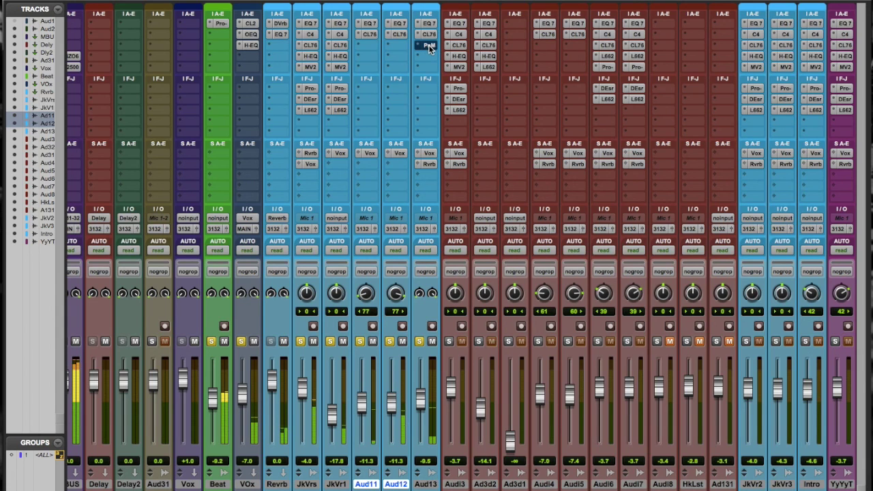
pyautogui.keyDown('super'); pyautogui.click(429, 46); pyautogui.keyUp('super')
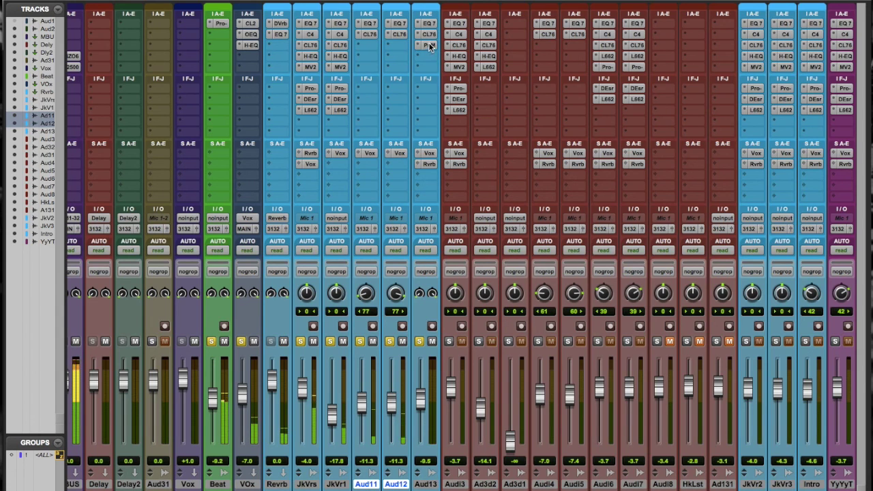